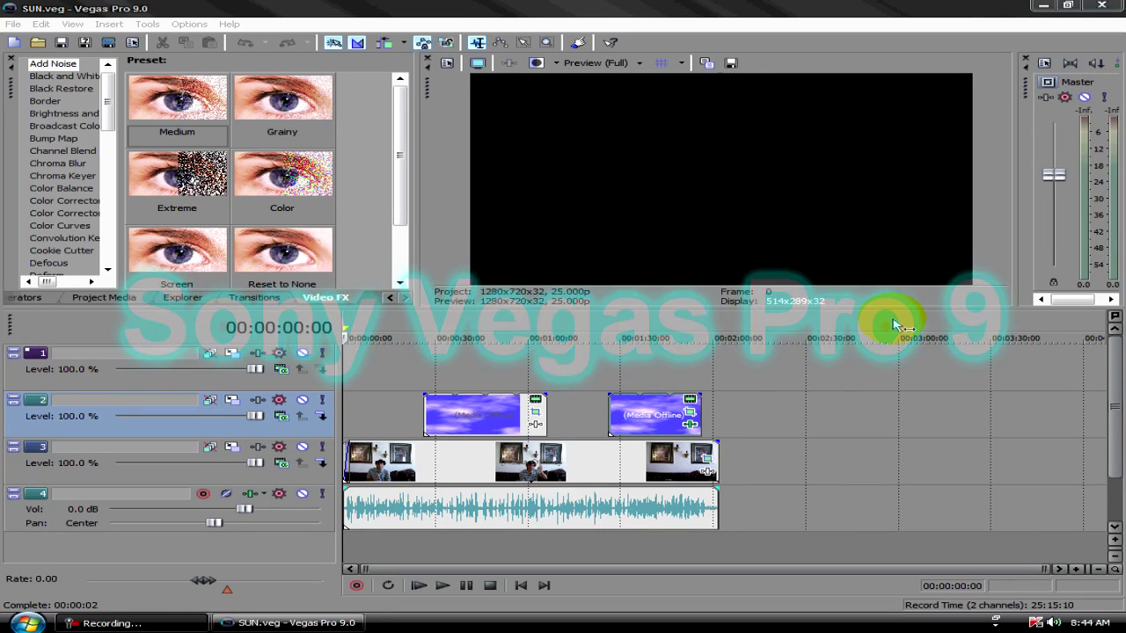
# Step: Scrub the timeline, then delete the first and second cloud clips on track 2
pyautogui.click(628, 327)
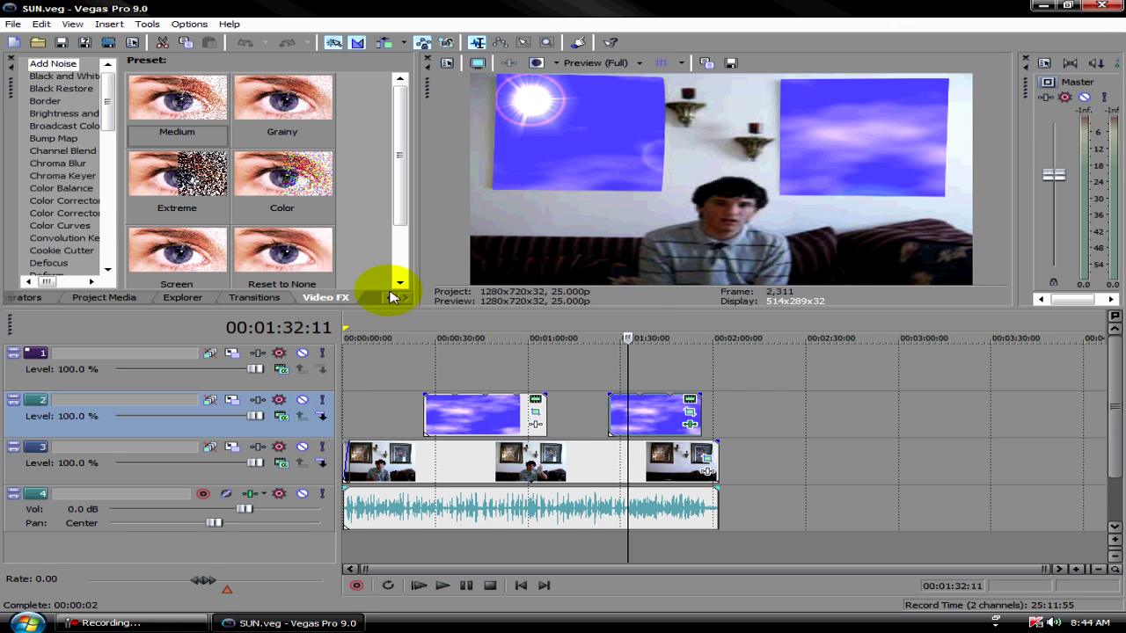
pyautogui.click(400, 327)
pyautogui.moveTo(500, 325); pyautogui.dragTo(493, 326)
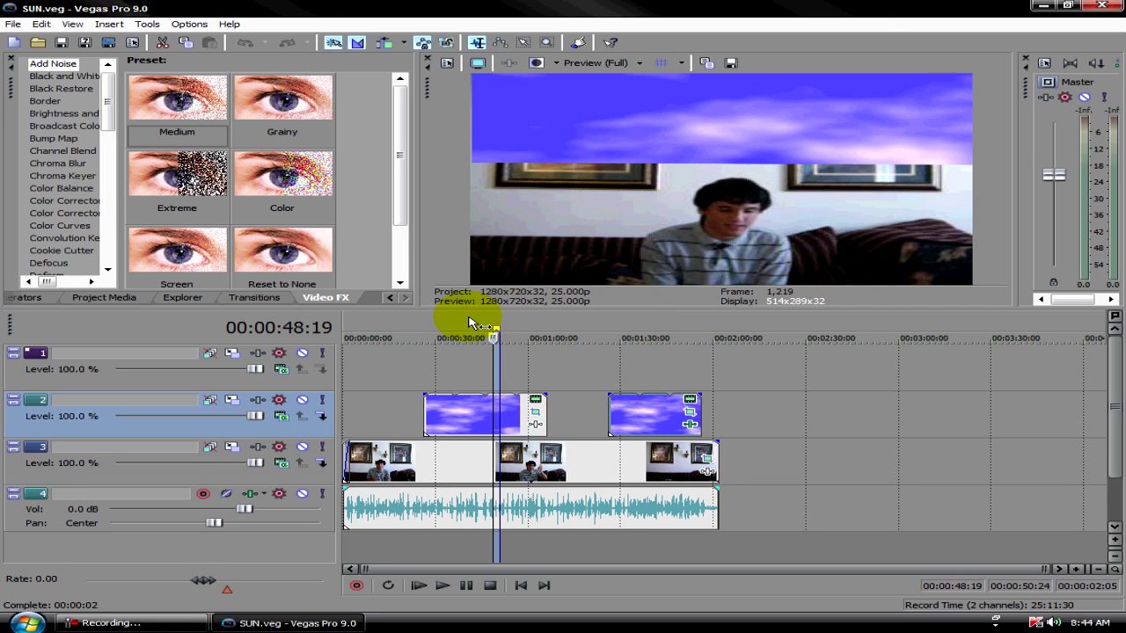
pyautogui.click(451, 421)
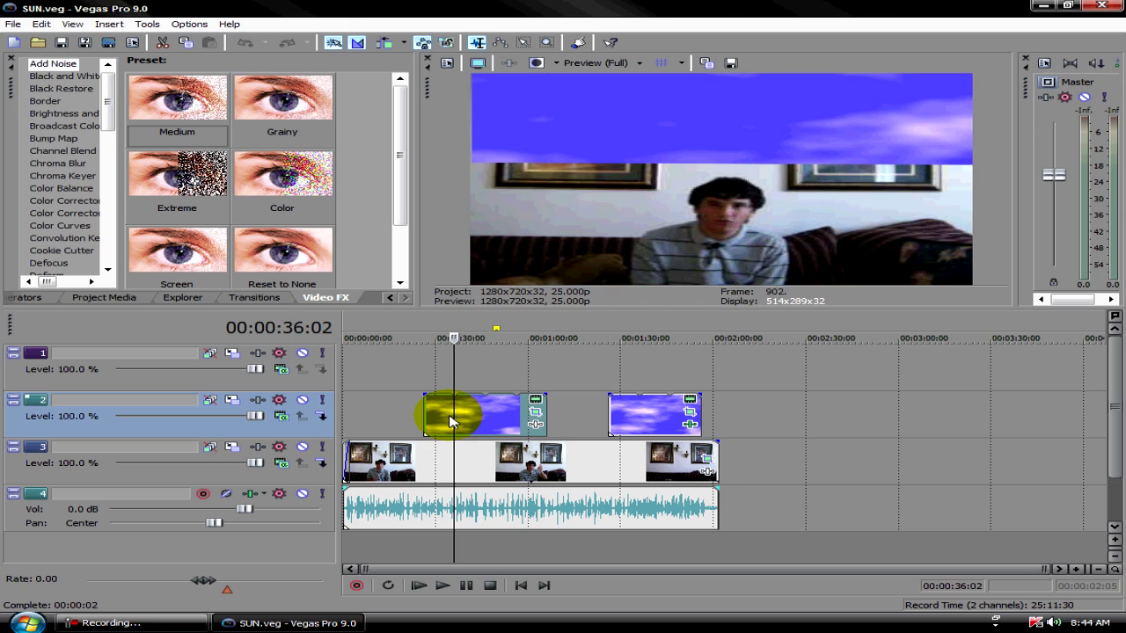
pyautogui.press('Delete')
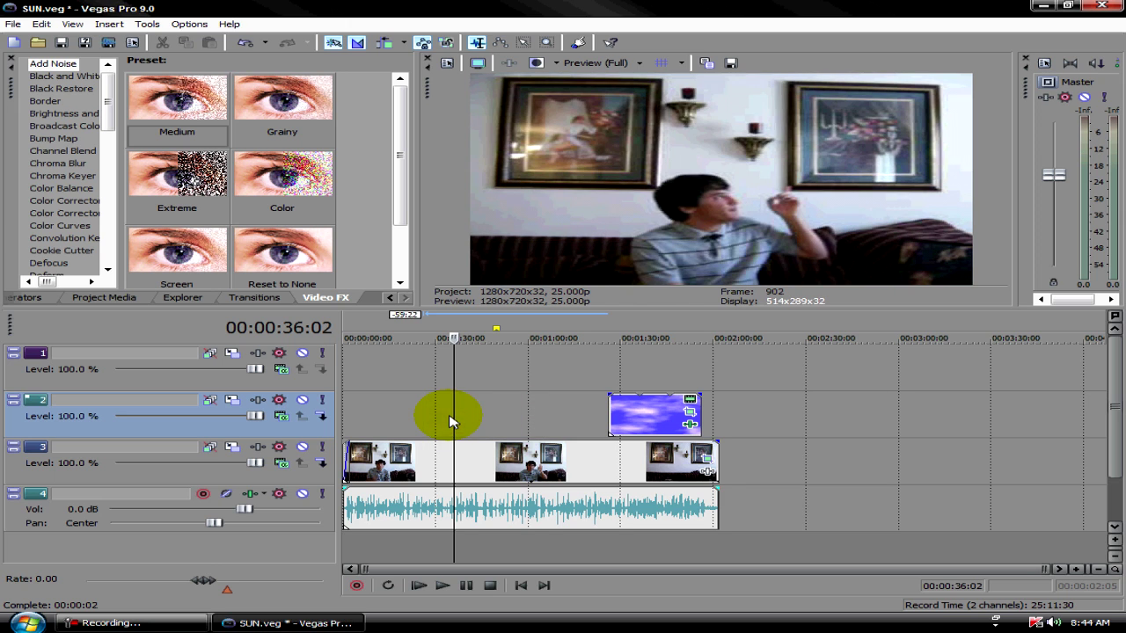
pyautogui.click(639, 406)
pyautogui.press('Delete')
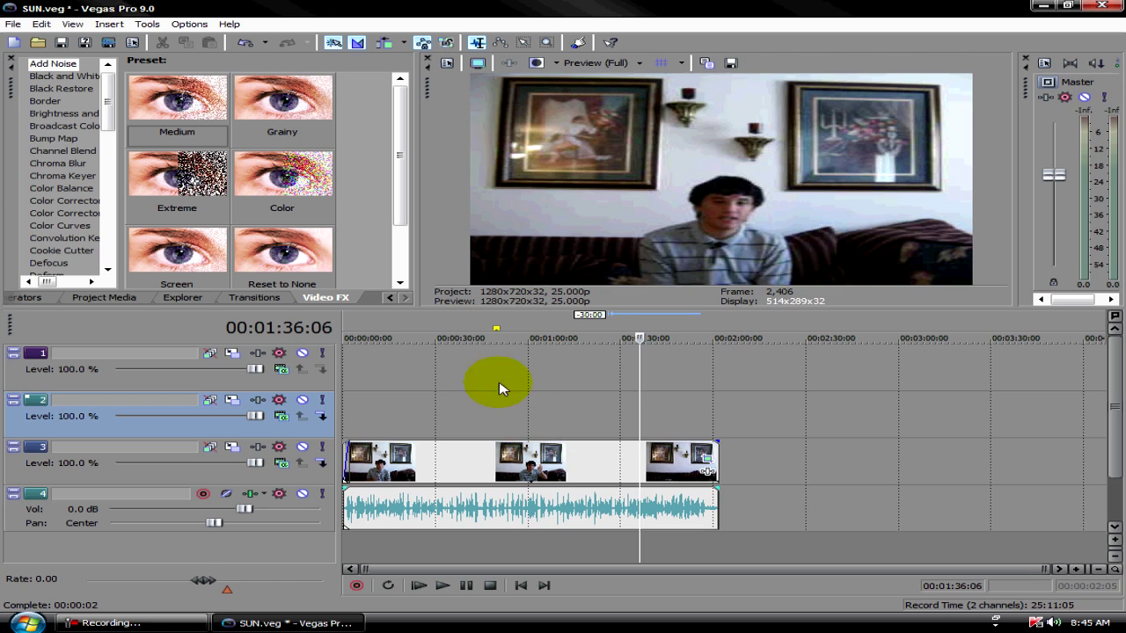
pyautogui.click(453, 409)
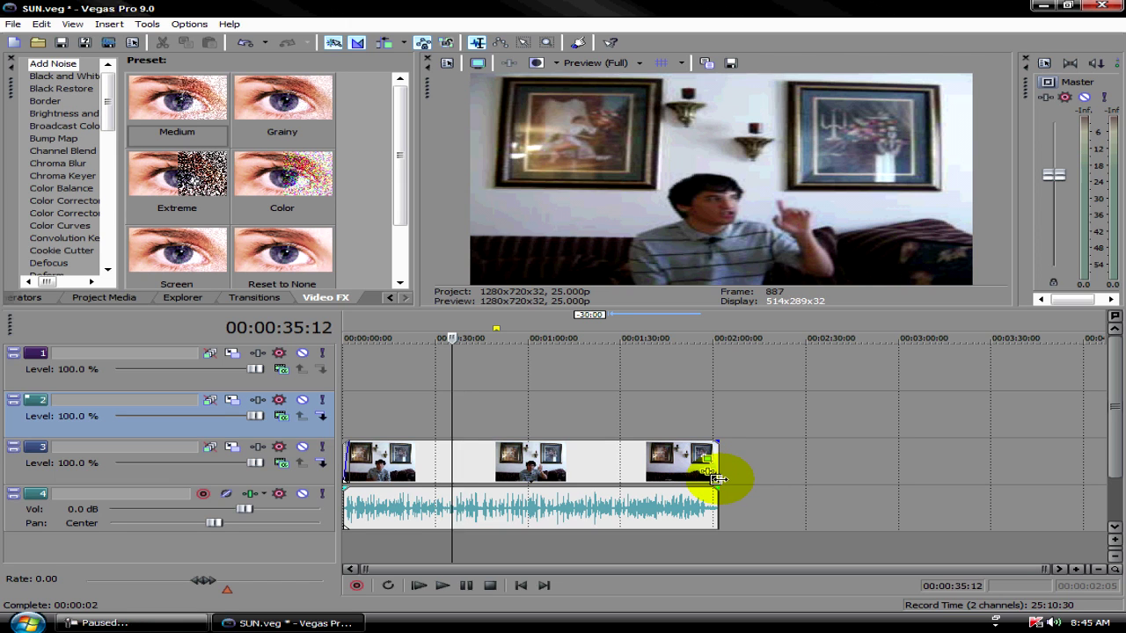
# Step: Add a Noise Texture Soft Clouds clip to track 2 and extend it to about 1:59
pyautogui.click(389, 298)
pyautogui.click(70, 298)
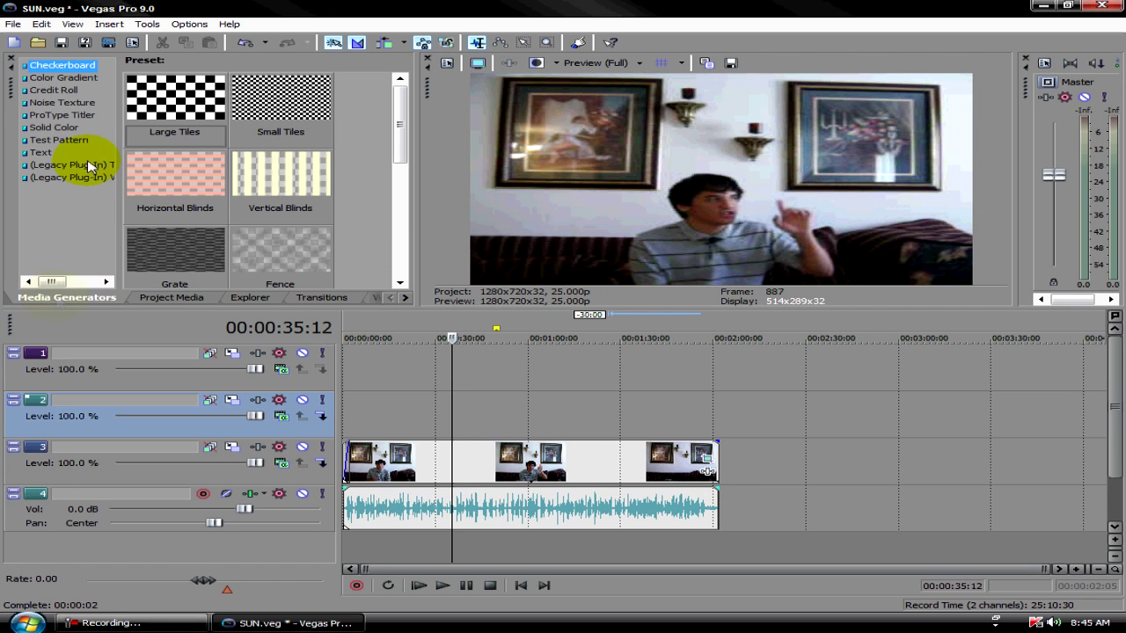
pyautogui.click(74, 102)
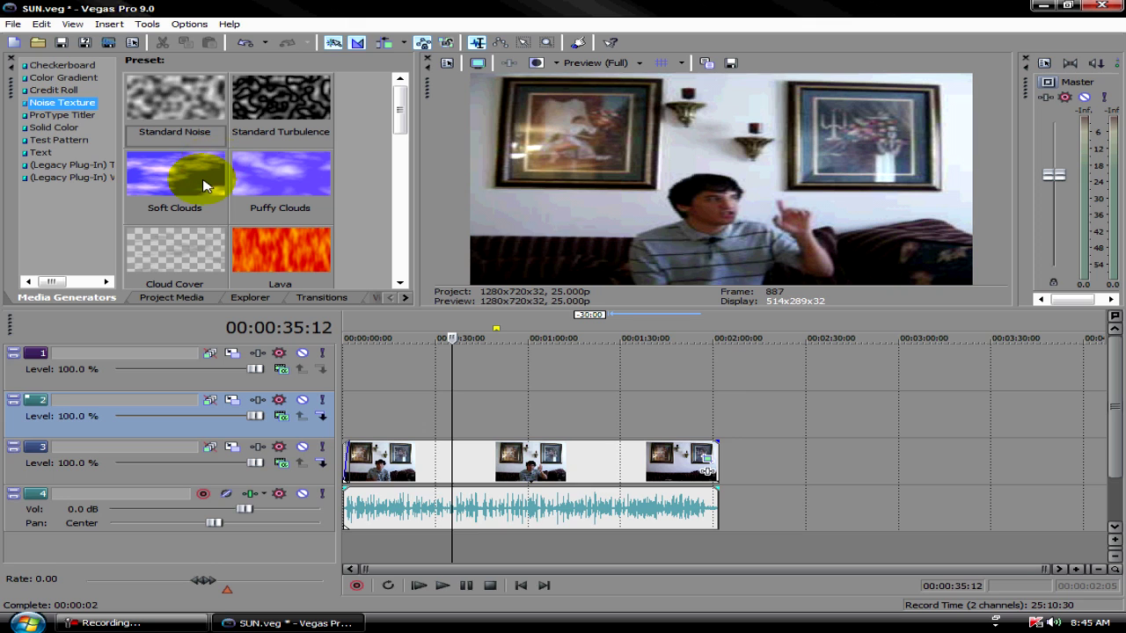
pyautogui.moveTo(205, 181); pyautogui.dragTo(468, 414)
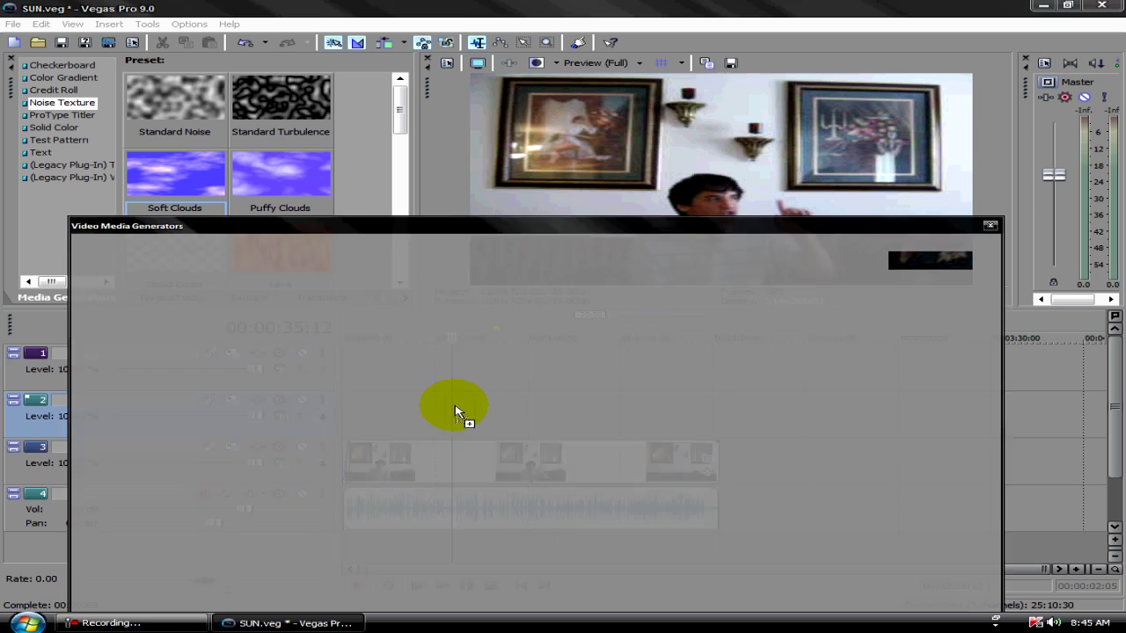
pyautogui.click(989, 228)
pyautogui.moveTo(478, 410); pyautogui.dragTo(709, 414)
# Step: Set the Soft Clouds generator's Offset X to -1.580
pyautogui.click(700, 400)
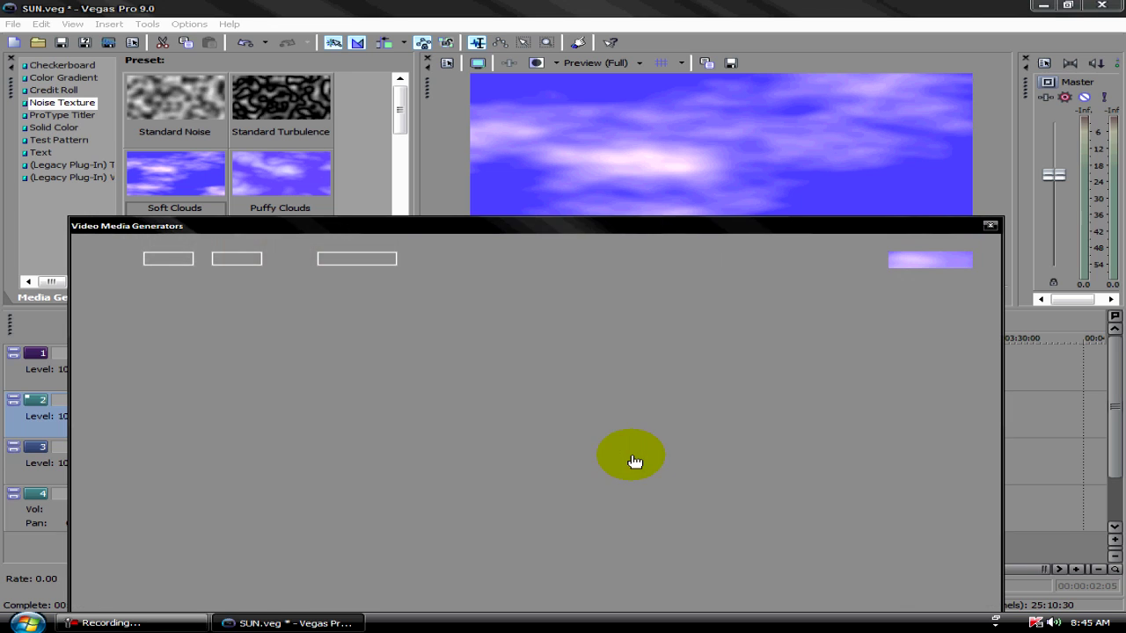
pyautogui.moveTo(519, 226); pyautogui.dragTo(507, 136)
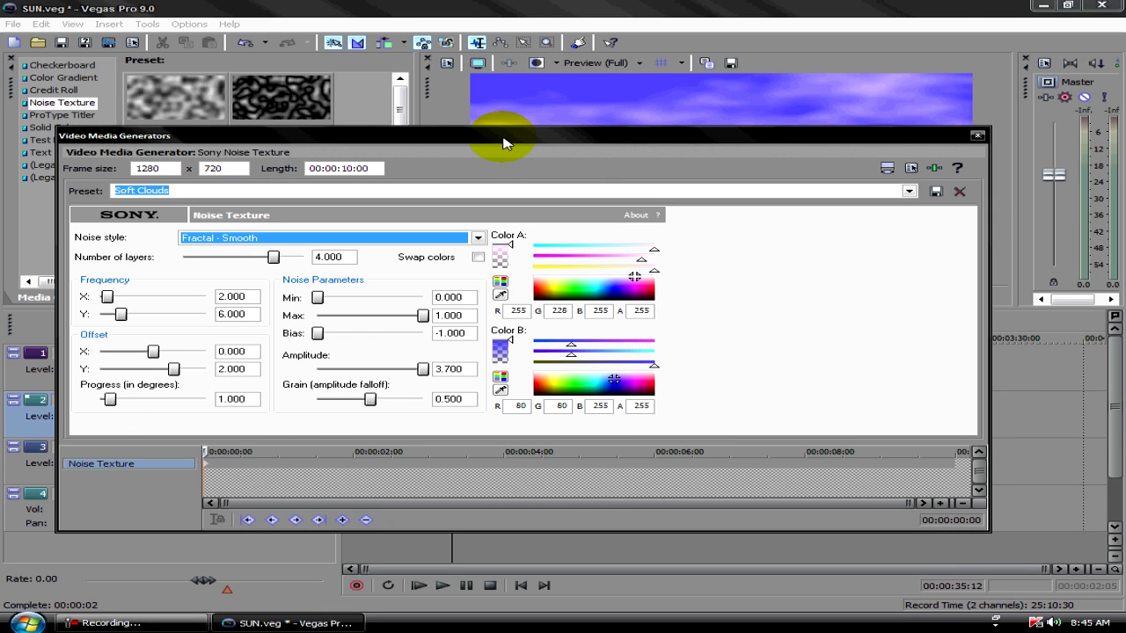
pyautogui.moveTo(204, 452); pyautogui.dragTo(973, 449)
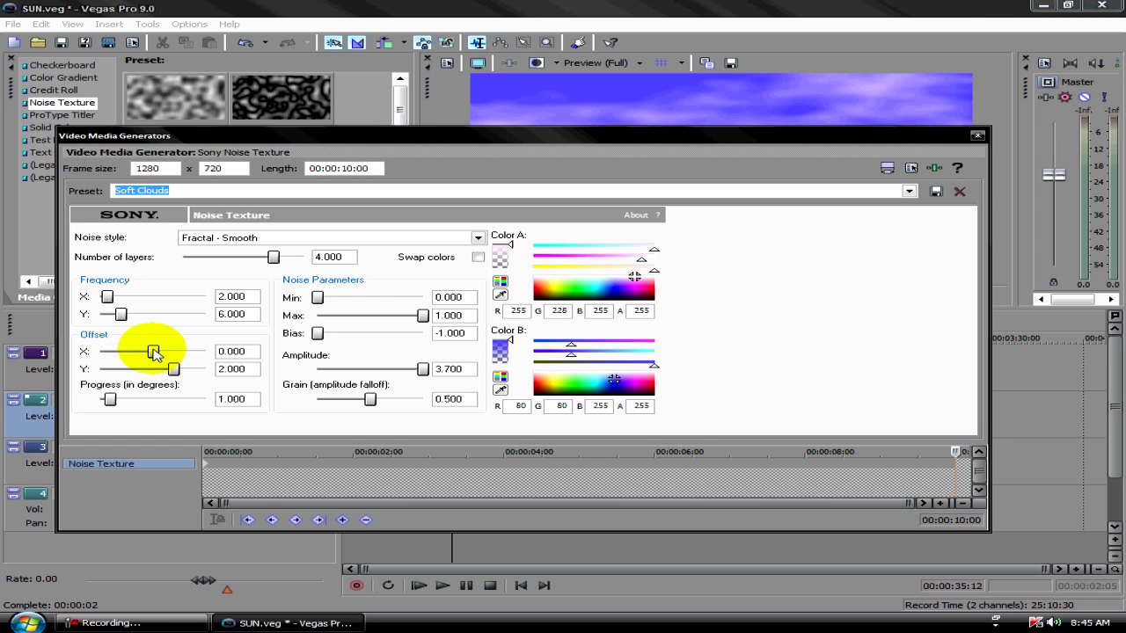
pyautogui.moveTo(155, 352); pyautogui.dragTo(135, 352)
pyautogui.click(809, 121)
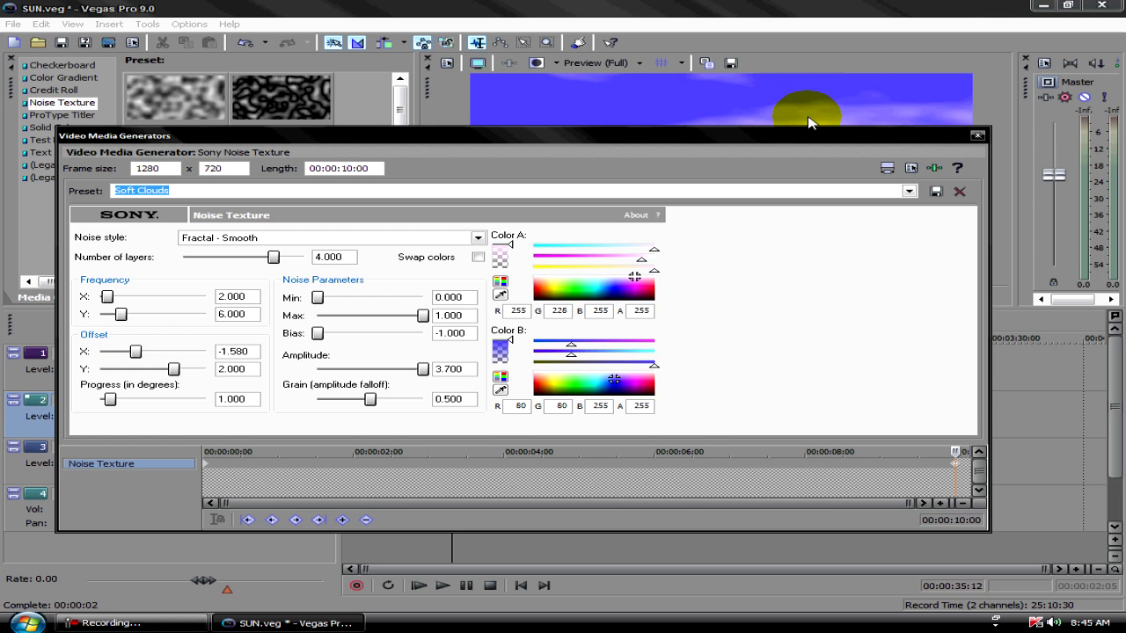
pyautogui.click(979, 136)
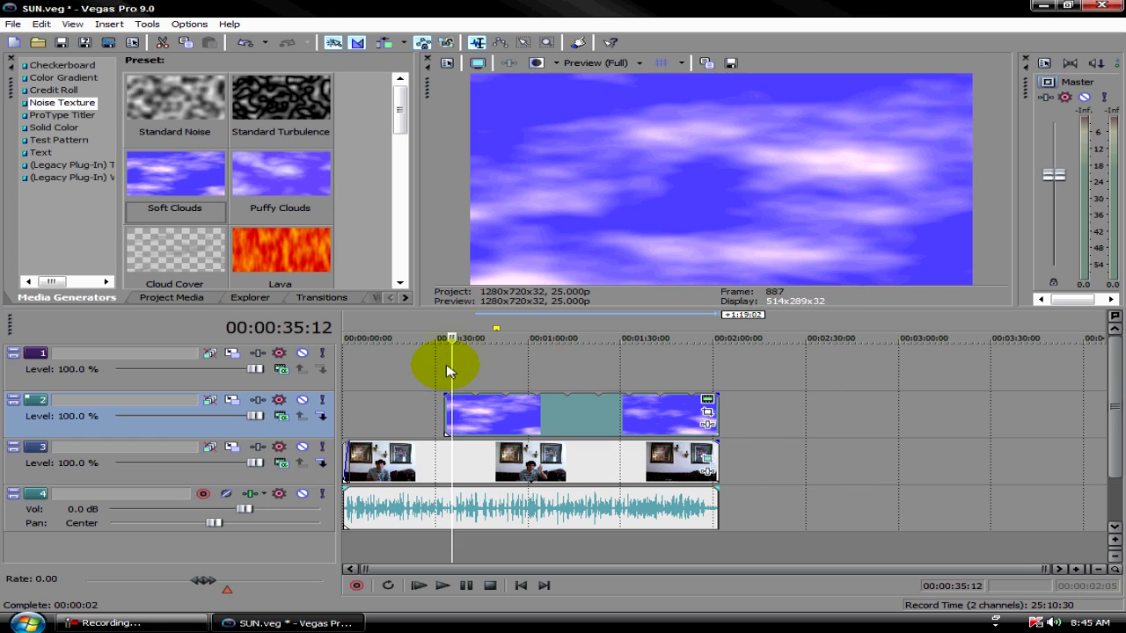
# Step: Preview the clouds in playback and park the playhead at 00:38:13
pyautogui.press('space')
pyautogui.press('Return')
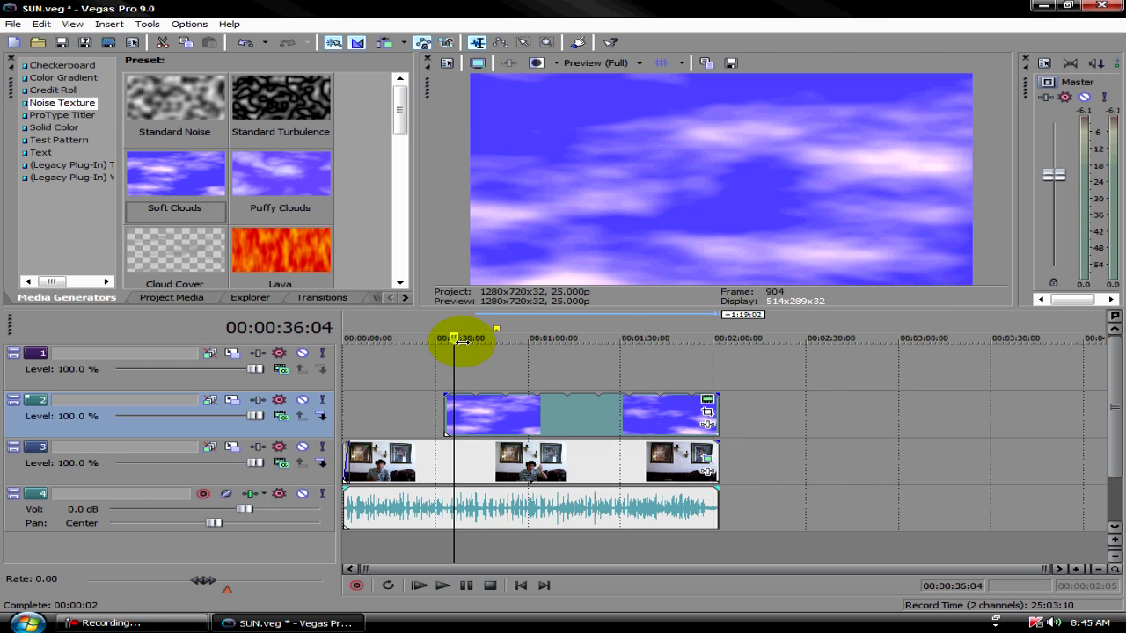
pyautogui.click(146, 624)
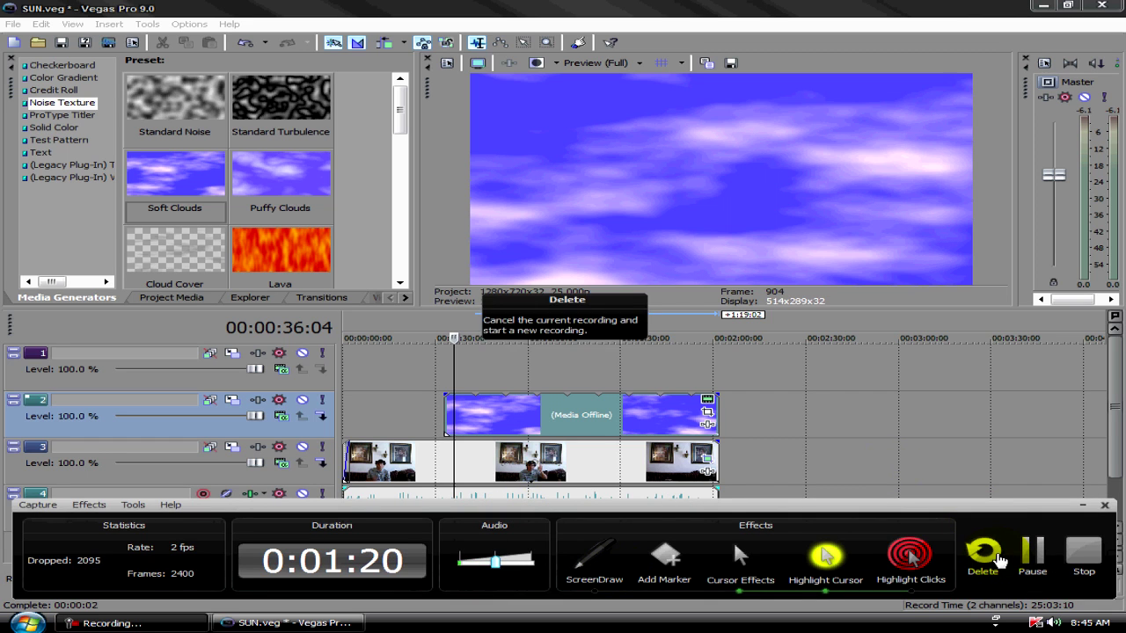
pyautogui.click(454, 338)
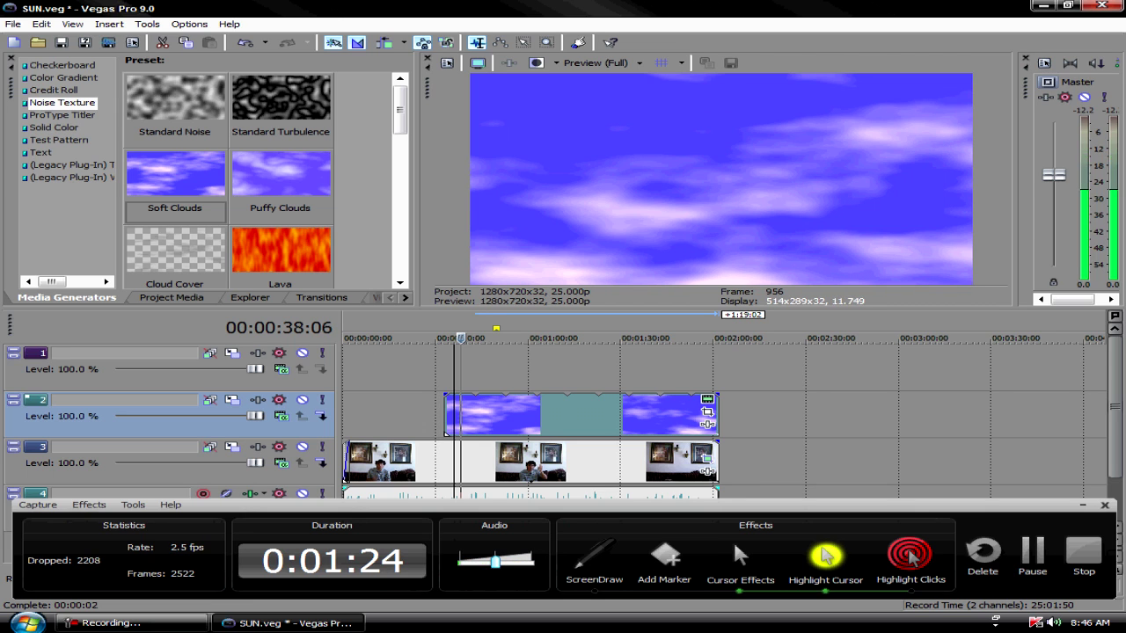
pyautogui.click(462, 339)
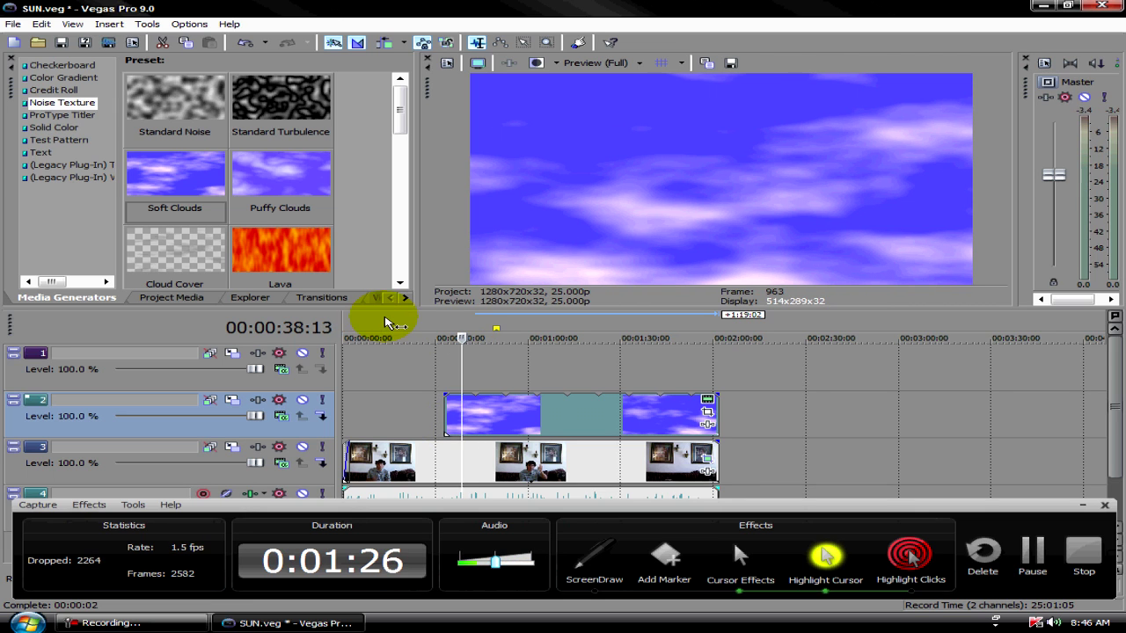
pyautogui.click(1082, 506)
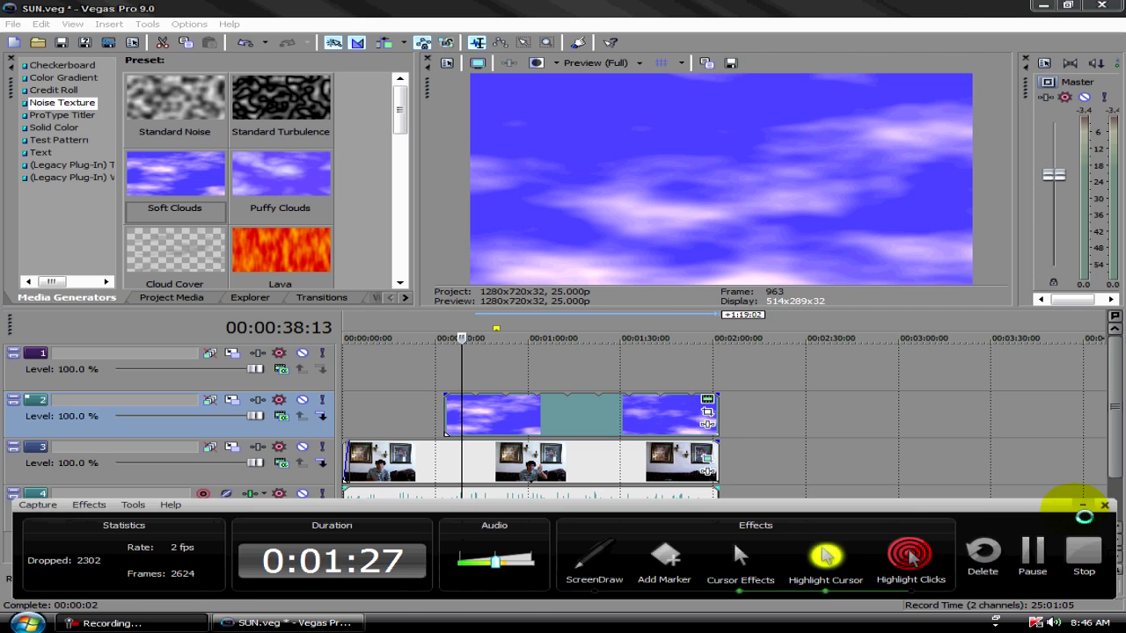
pyautogui.click(1082, 507)
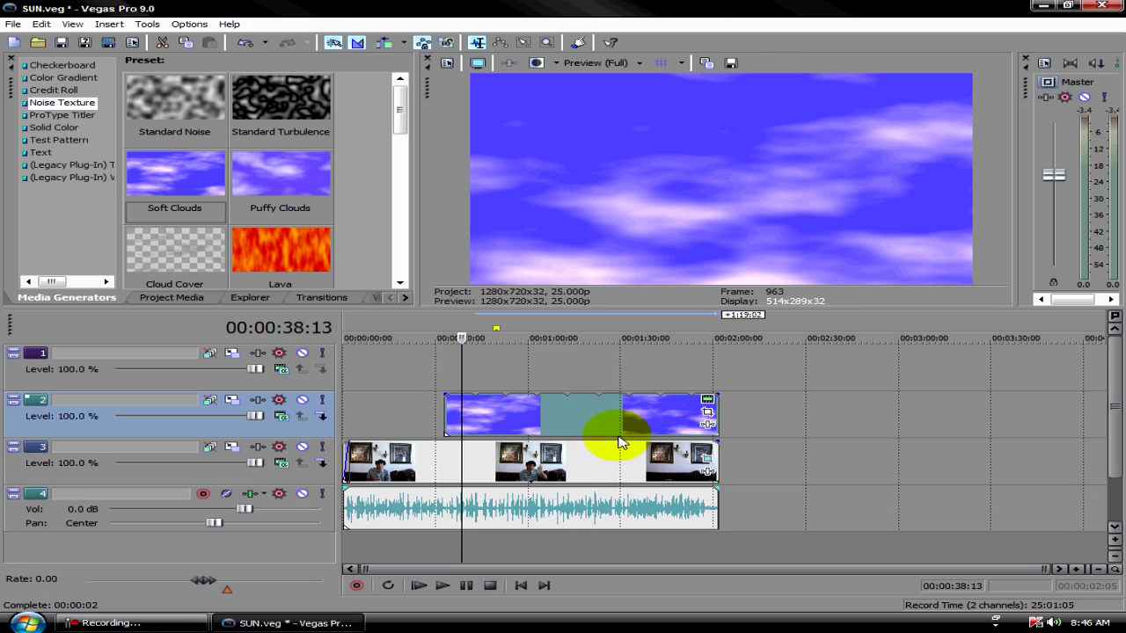
# Step: Mute track 4, shift the cloud clip to start near 0:35, and open its Pan/Crop
pyautogui.click(303, 493)
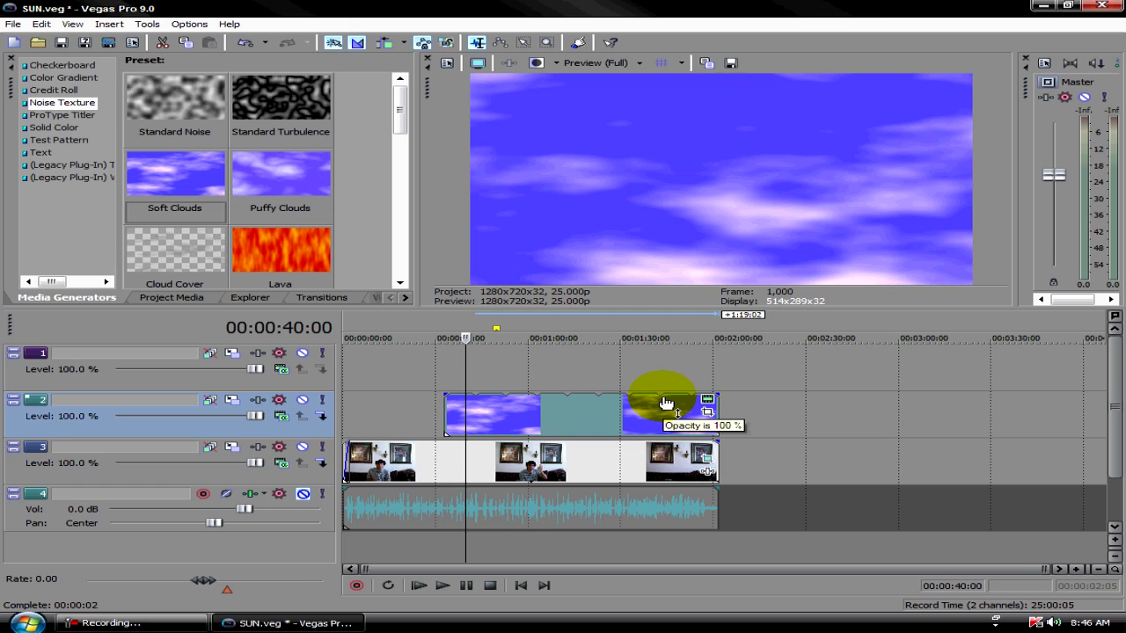
pyautogui.press('space')
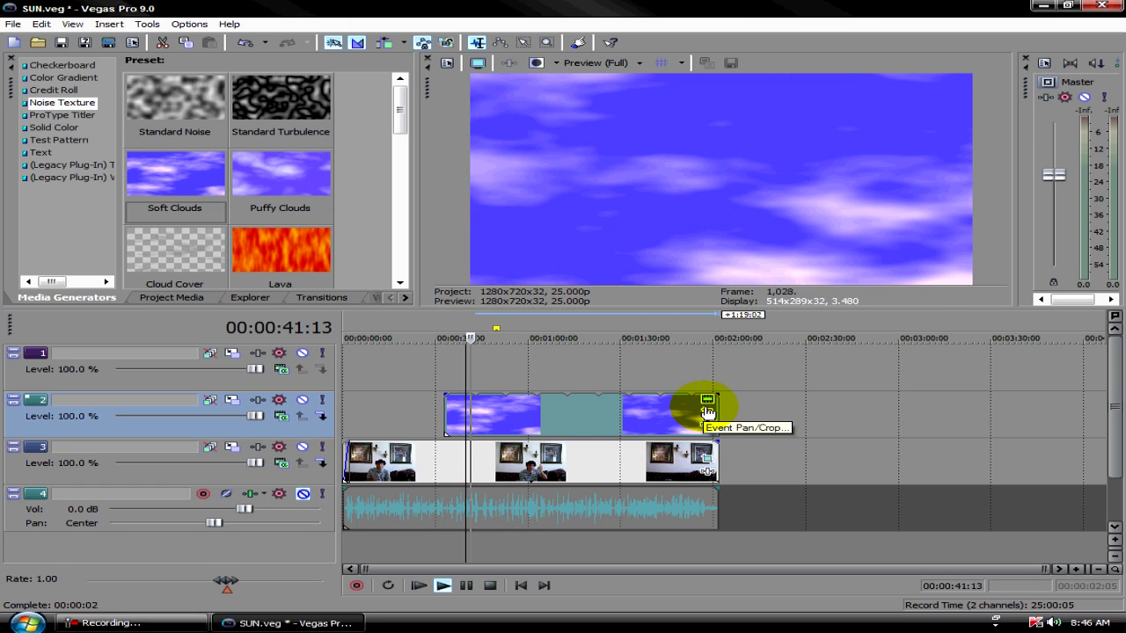
pyautogui.press('space')
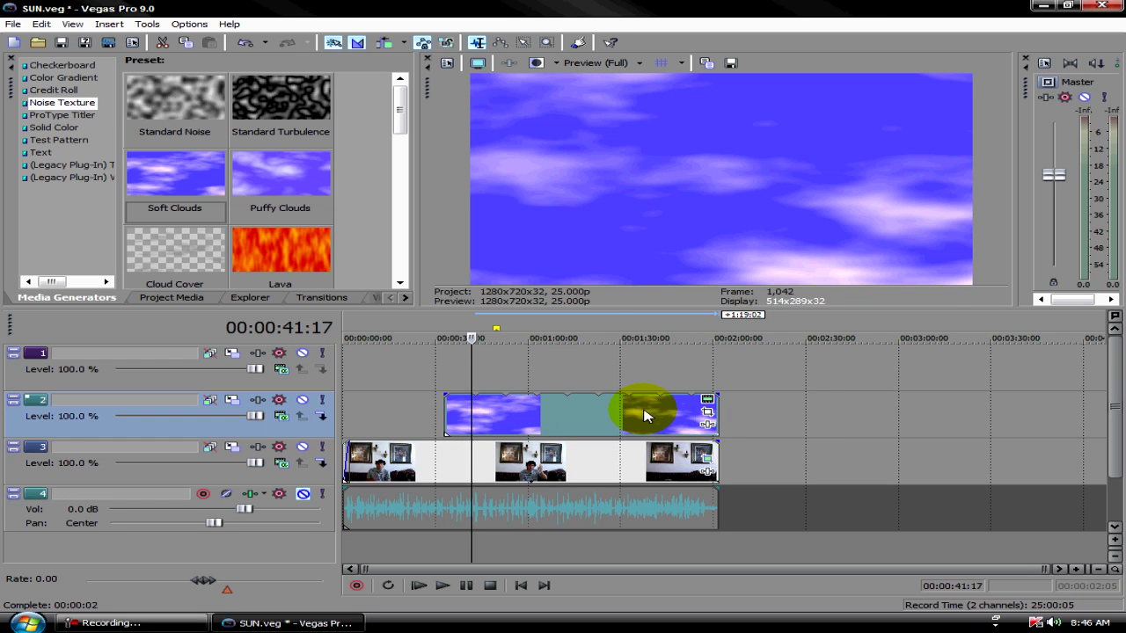
pyautogui.moveTo(641, 410); pyautogui.dragTo(780, 409)
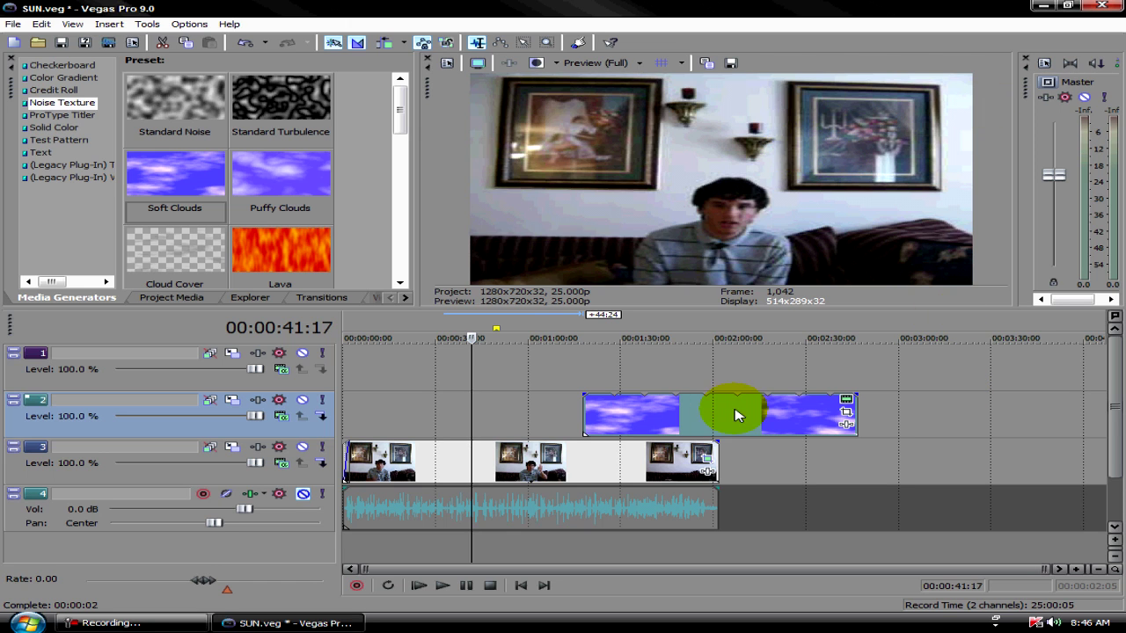
pyautogui.moveTo(729, 410); pyautogui.dragTo(638, 414)
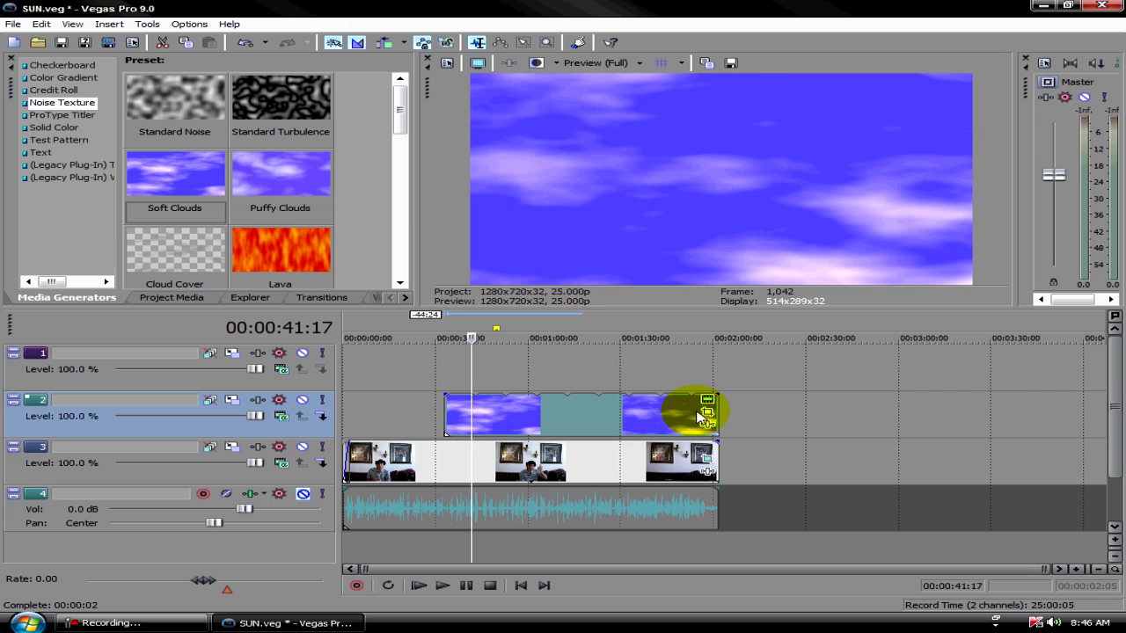
pyautogui.click(707, 412)
# Step: Enable masking and draw a closed four-point mask over the left picture frame
pyautogui.moveTo(423, 280); pyautogui.dragTo(393, 209)
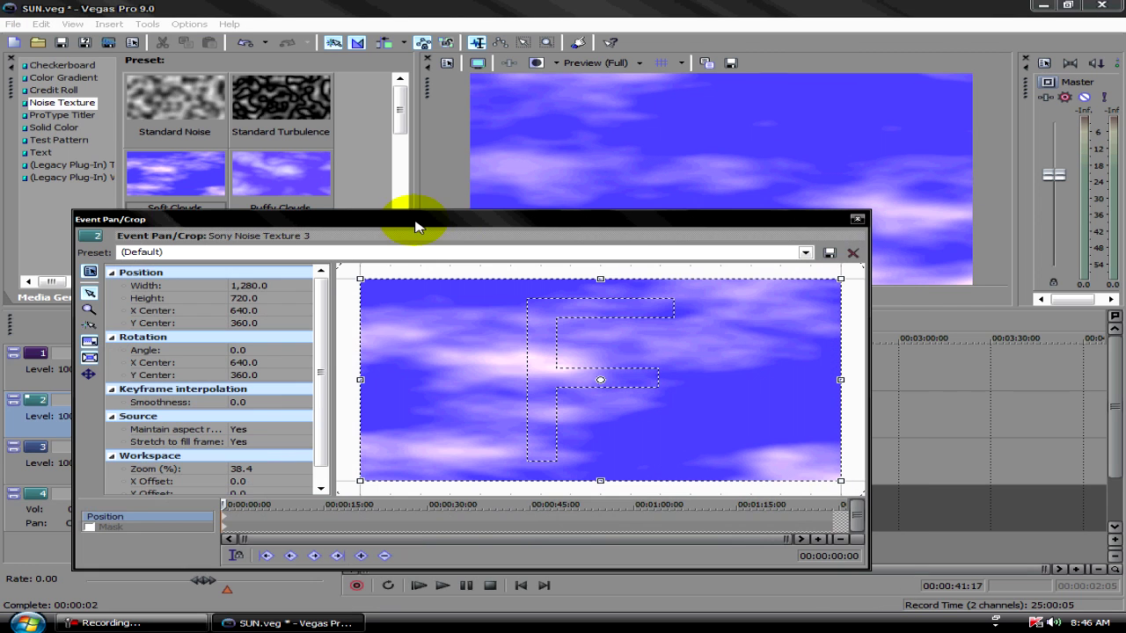
pyautogui.click(90, 528)
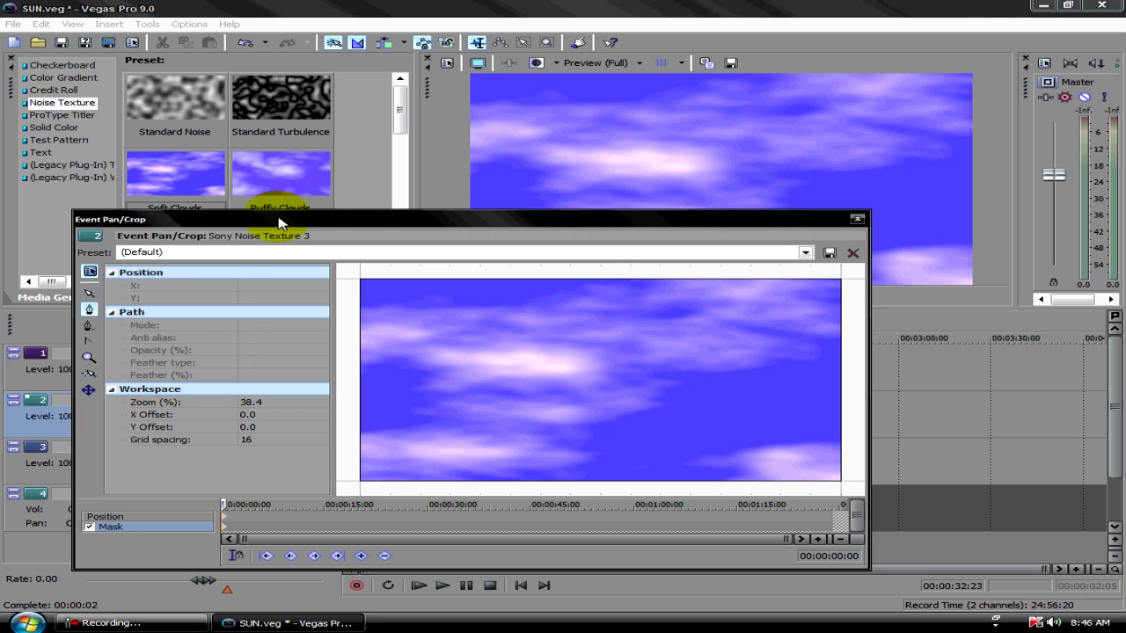
pyautogui.moveTo(282, 221); pyautogui.dragTo(269, 227)
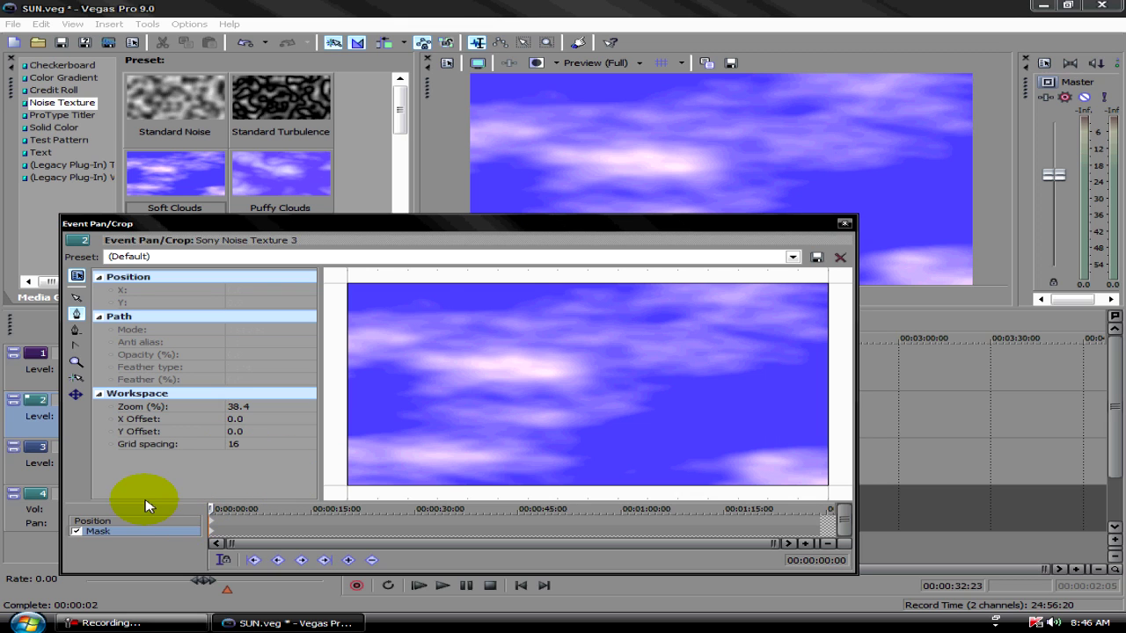
pyautogui.click(372, 292)
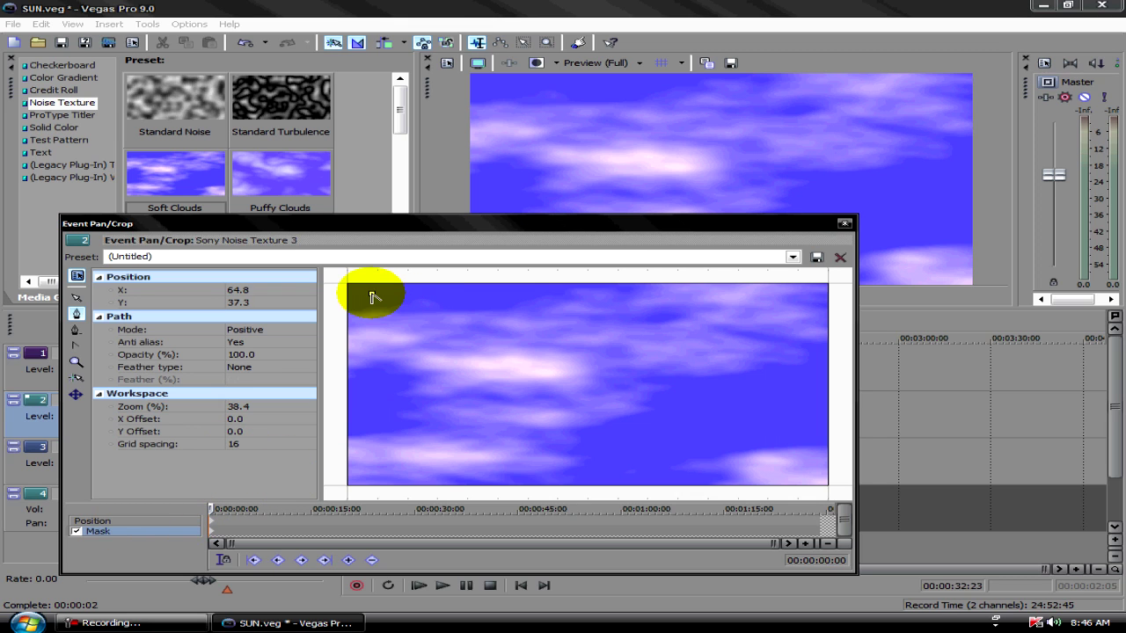
pyautogui.click(370, 366)
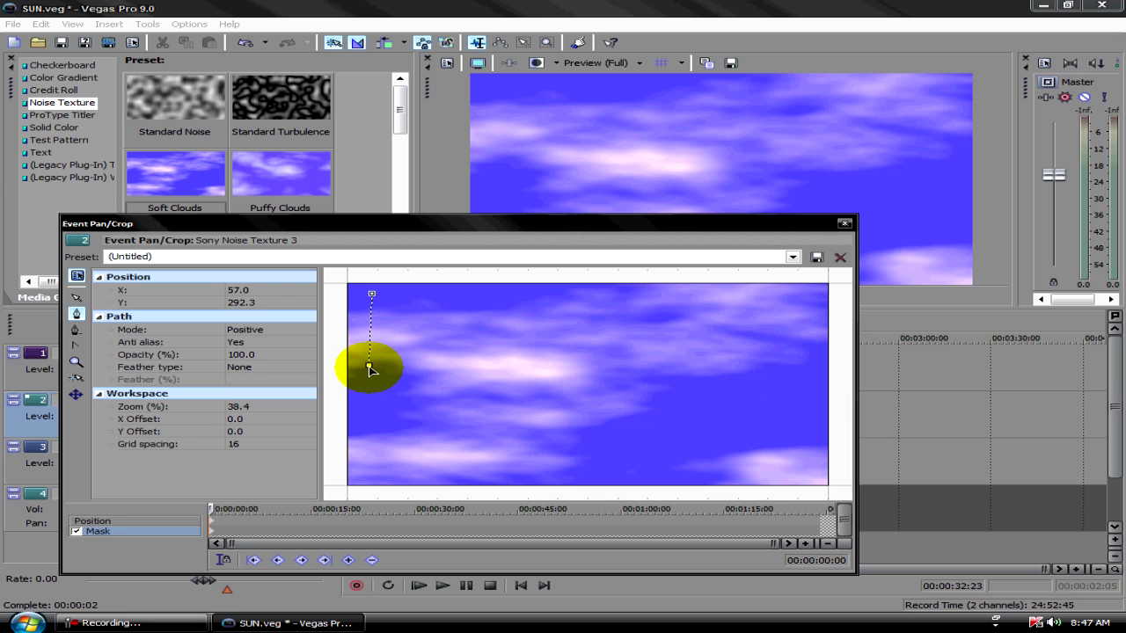
pyautogui.moveTo(369, 367); pyautogui.dragTo(373, 369)
pyautogui.click(429, 365)
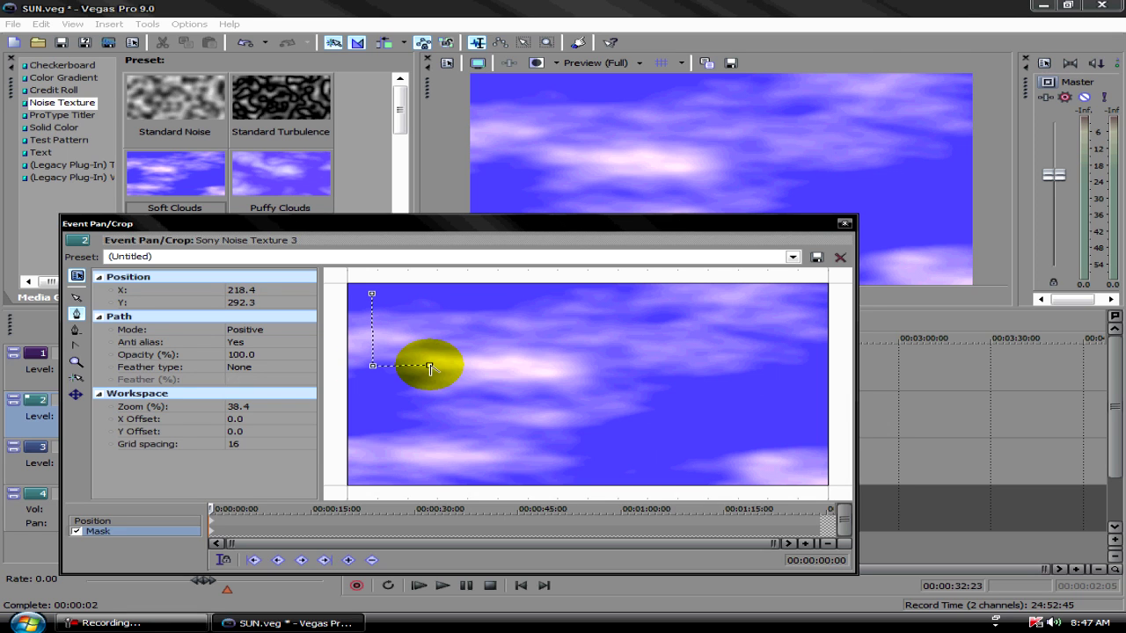
pyautogui.click(440, 293)
pyautogui.click(371, 293)
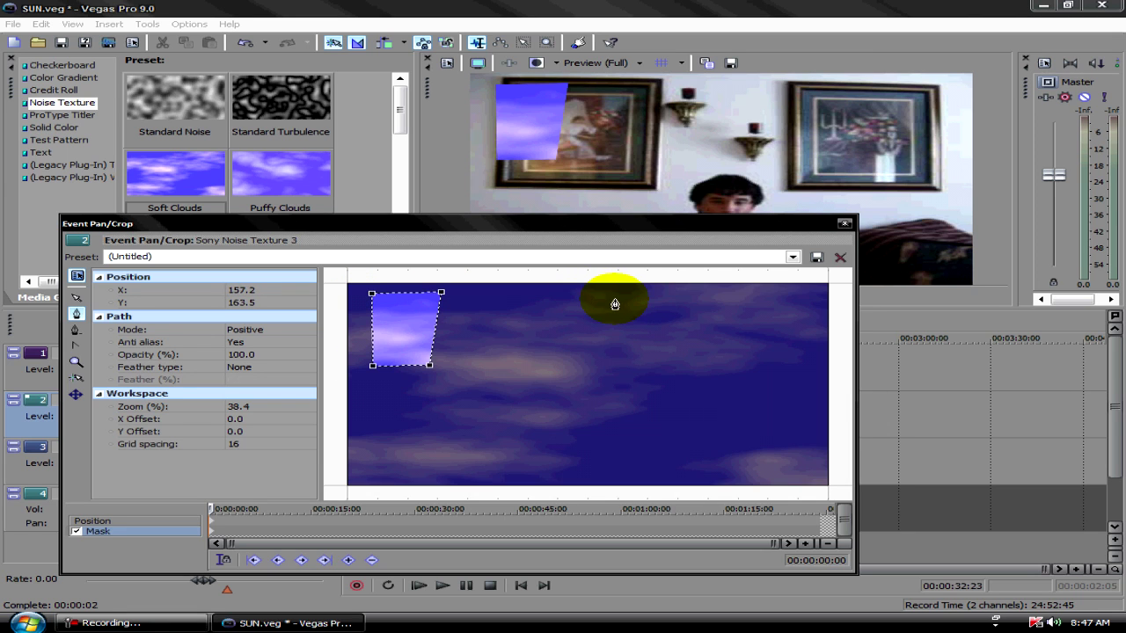
# Step: Draw a second four-point mask and move it over the right picture frame
pyautogui.click(614, 299)
pyautogui.click(613, 384)
pyautogui.click(763, 387)
pyautogui.click(758, 296)
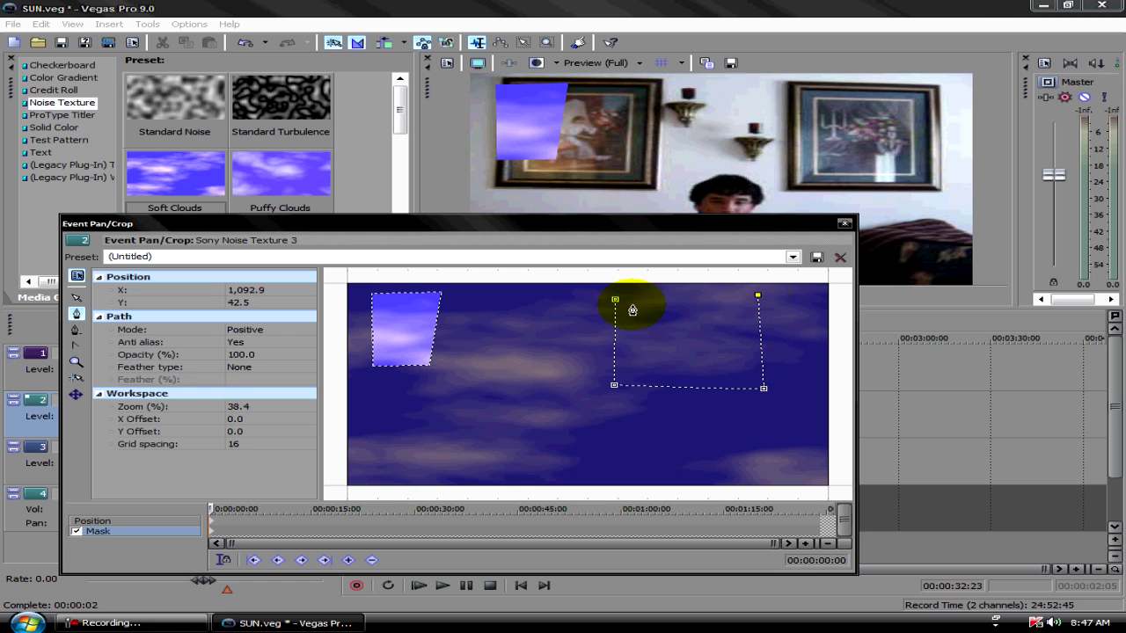
pyautogui.click(615, 299)
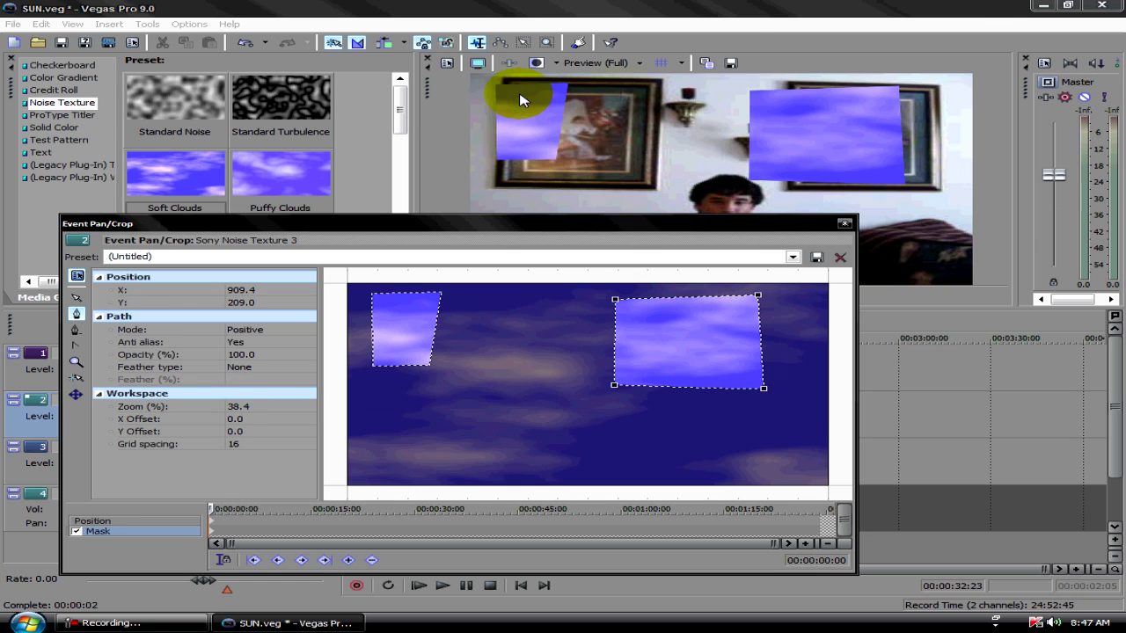
pyautogui.click(626, 304)
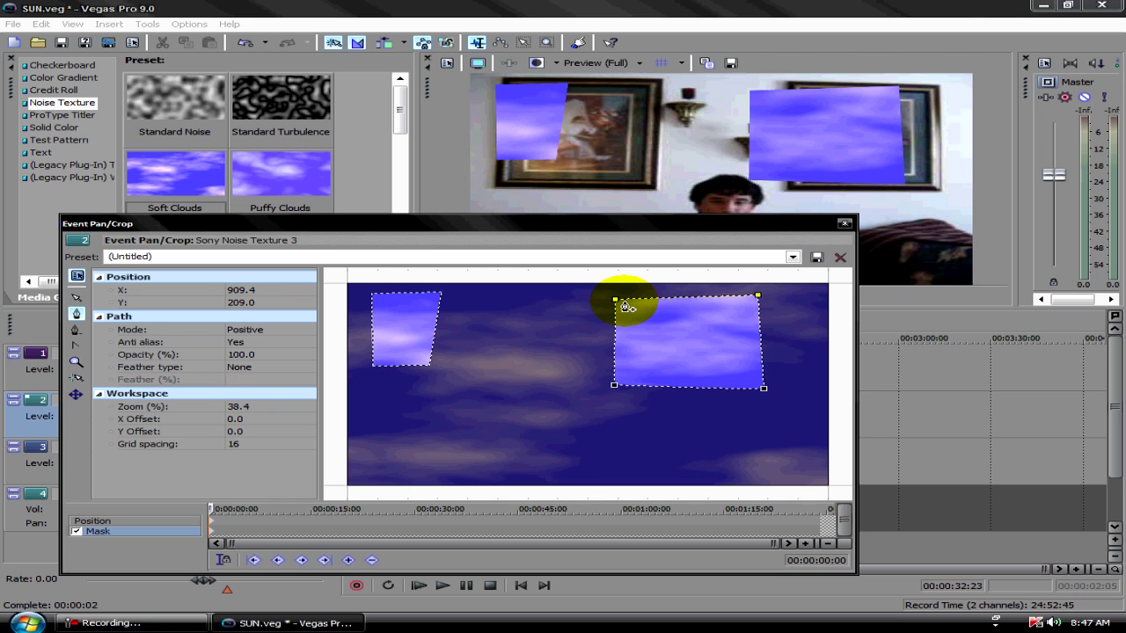
pyautogui.click(618, 305)
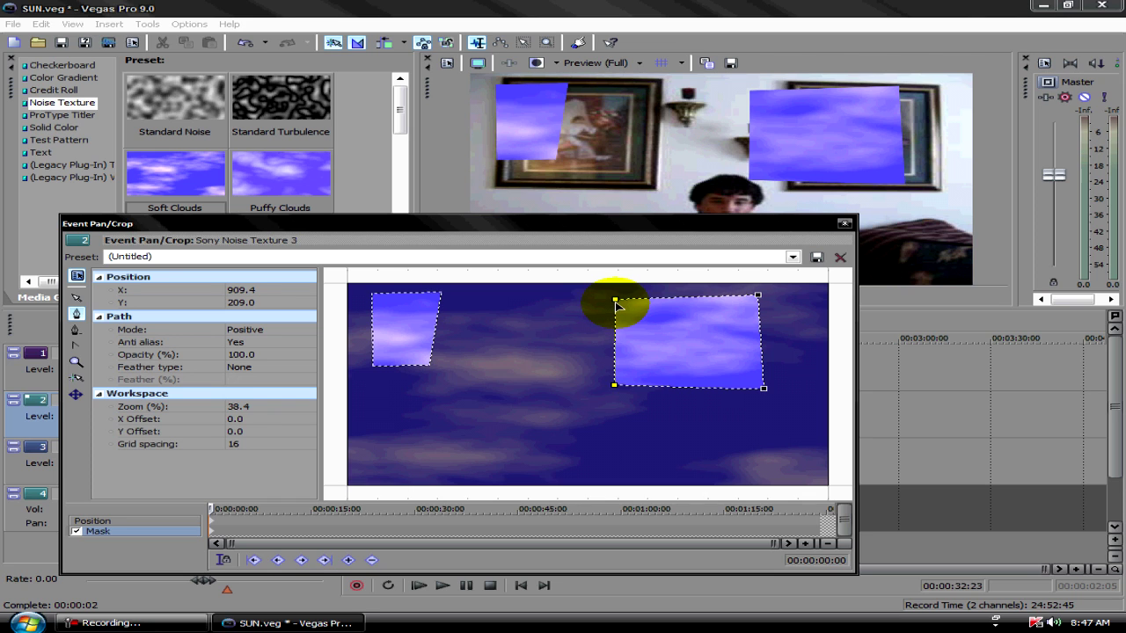
pyautogui.moveTo(619, 305); pyautogui.dragTo(658, 307)
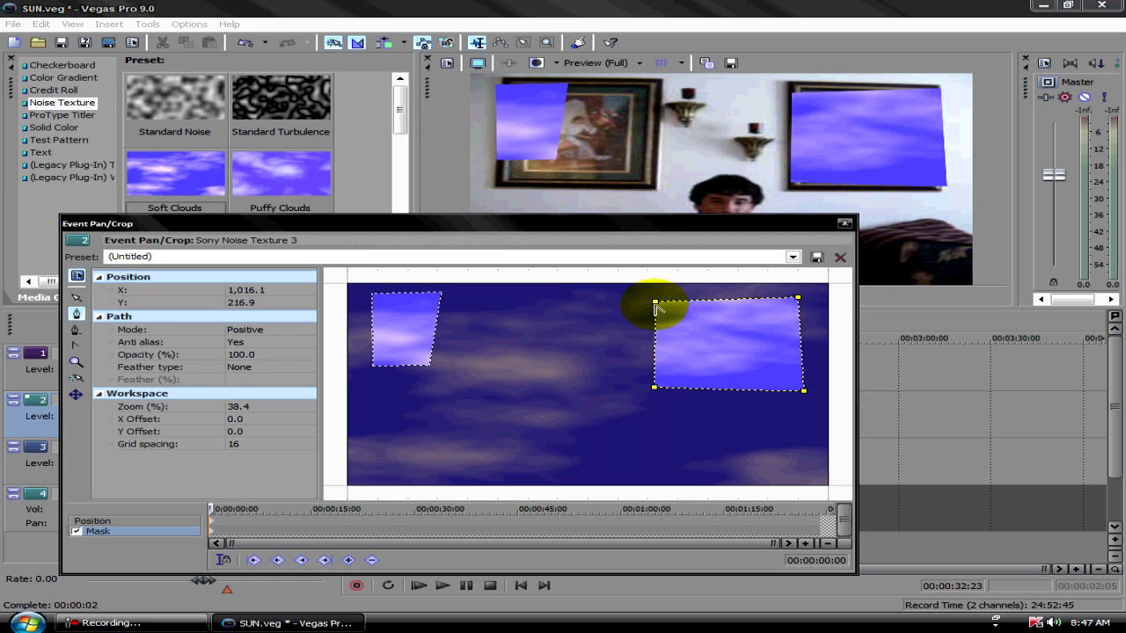
# Step: Deselect all mask points and reshape the right mask's four corners to fit its frame
pyautogui.rightClick(694, 320)
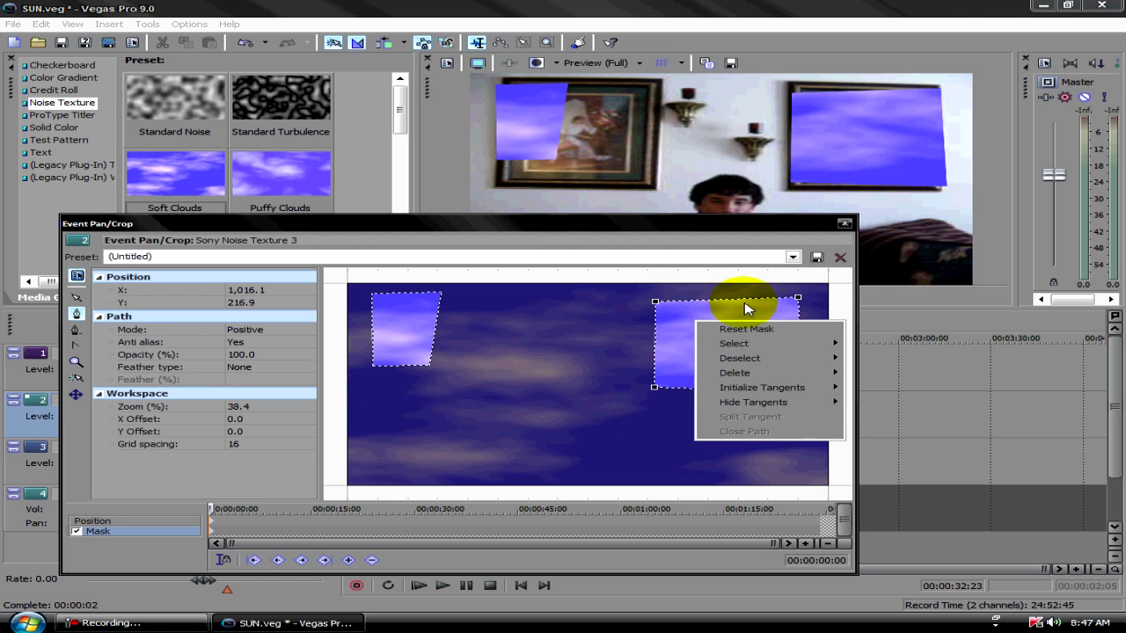
pyautogui.moveTo(712, 343)
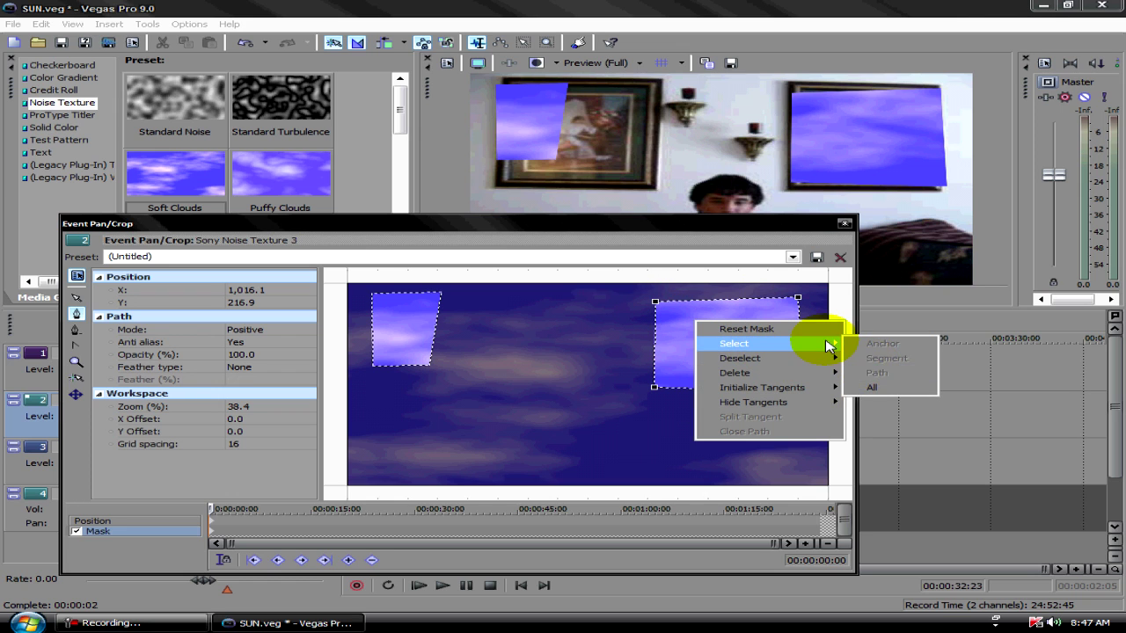
pyautogui.click(906, 402)
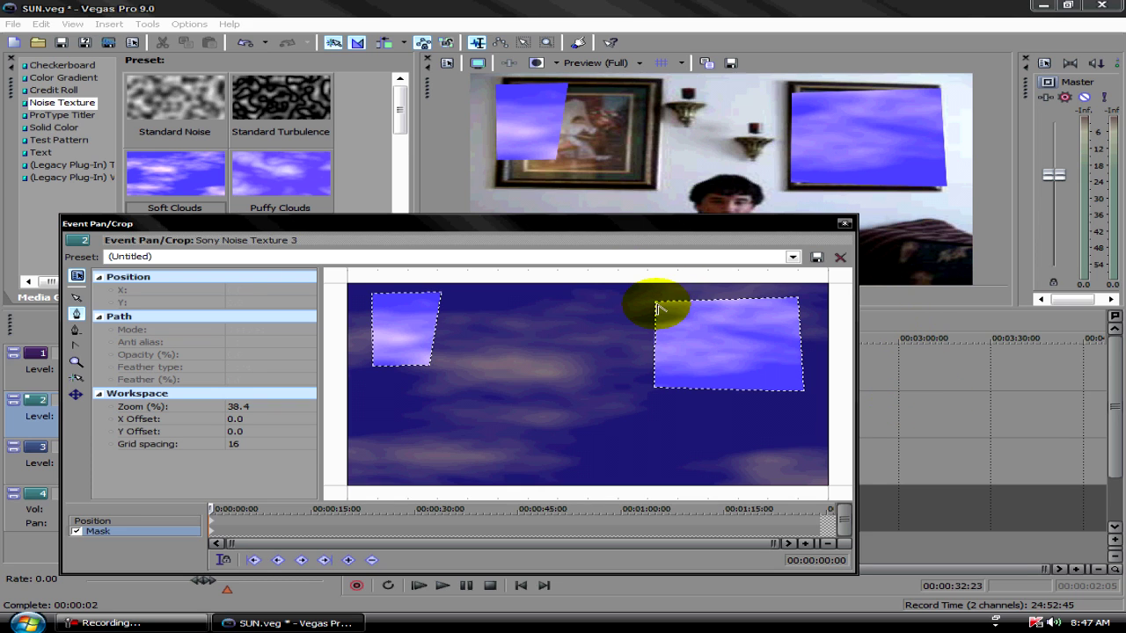
pyautogui.moveTo(658, 303); pyautogui.dragTo(645, 292)
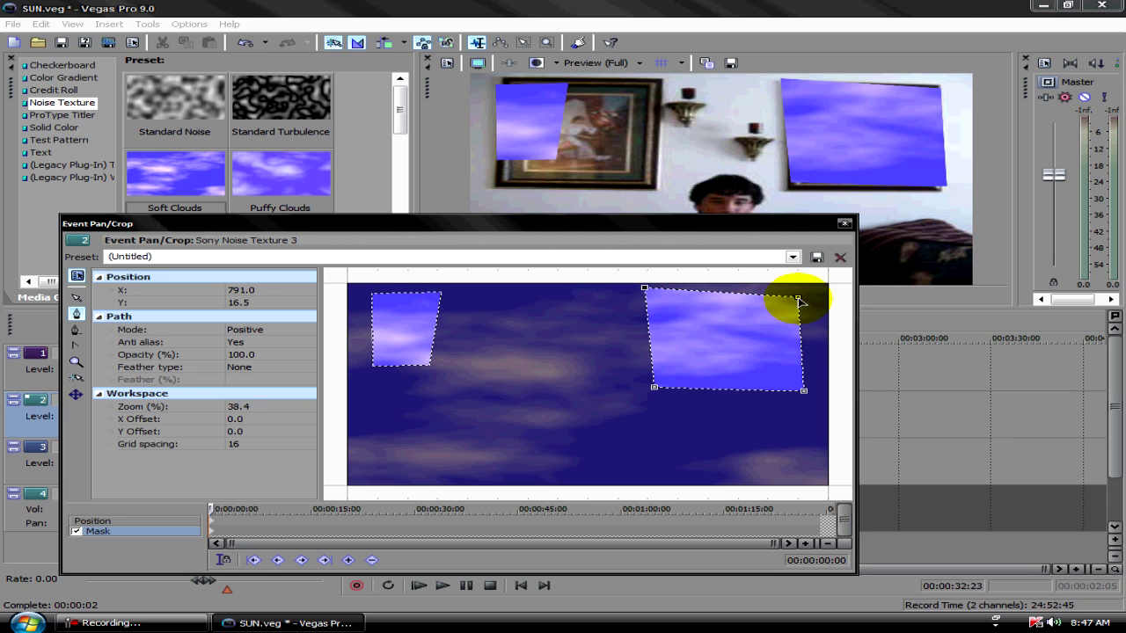
pyautogui.moveTo(798, 297); pyautogui.dragTo(801, 292)
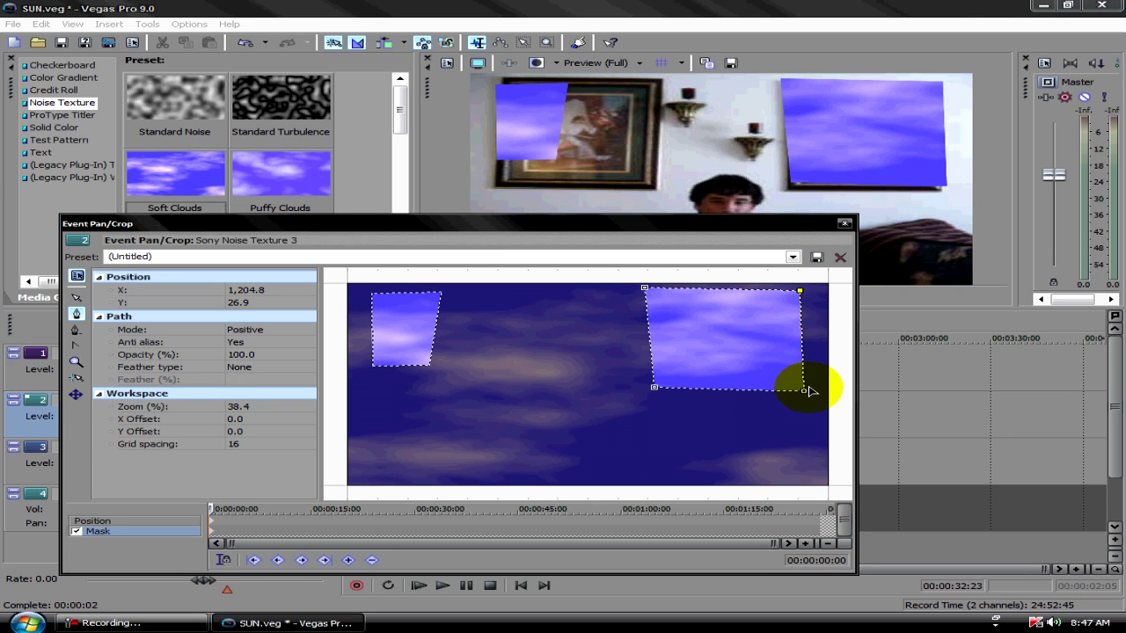
pyautogui.moveTo(803, 390); pyautogui.dragTo(805, 402)
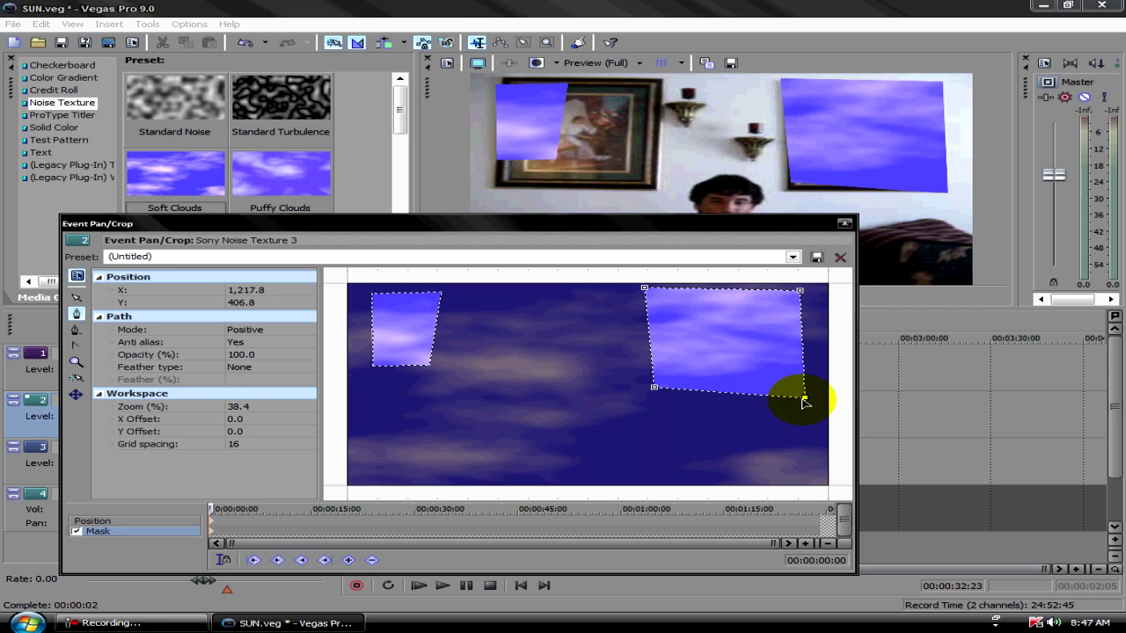
pyautogui.moveTo(653, 388); pyautogui.dragTo(645, 403)
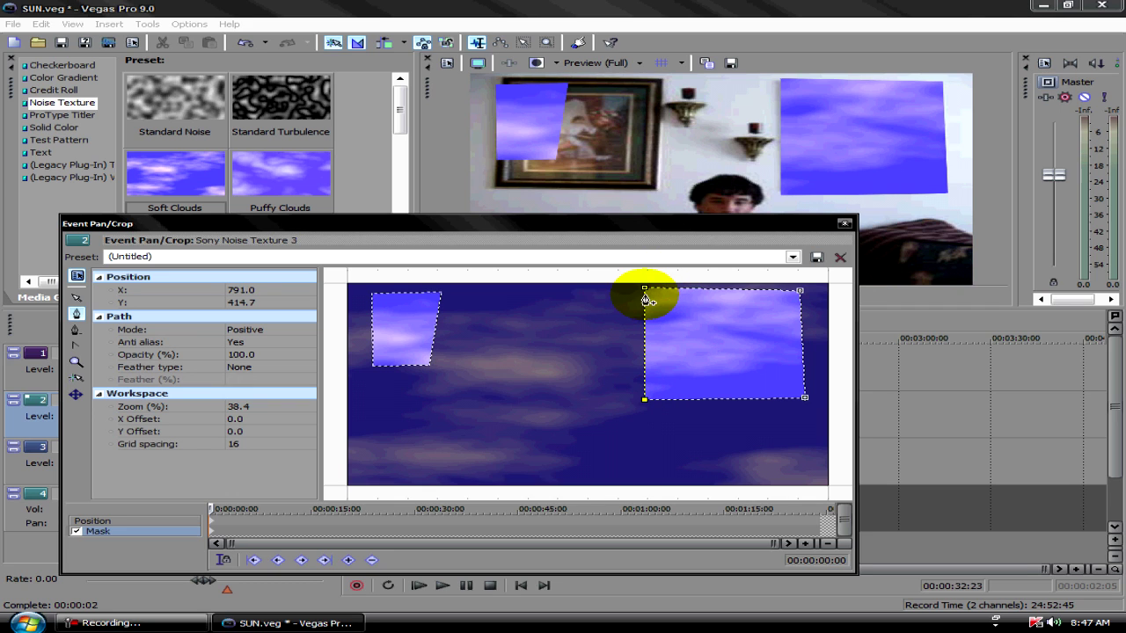
pyautogui.moveTo(646, 292); pyautogui.dragTo(643, 294)
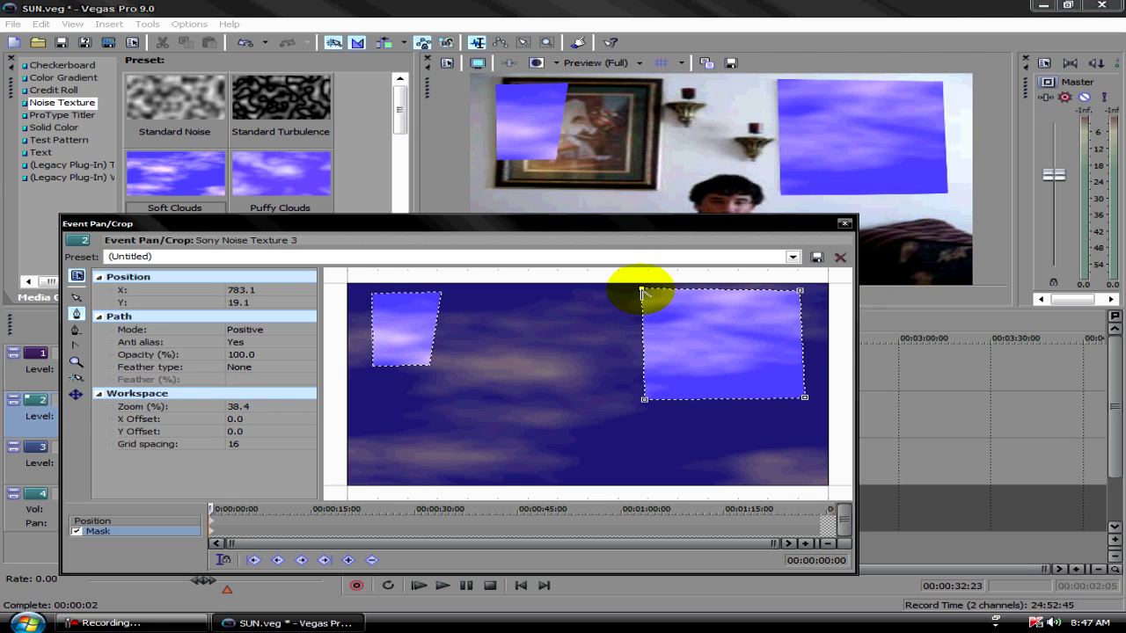
# Step: Stretch the left mask's corners outward to fill the left picture frame
pyautogui.moveTo(431, 364); pyautogui.dragTo(456, 377)
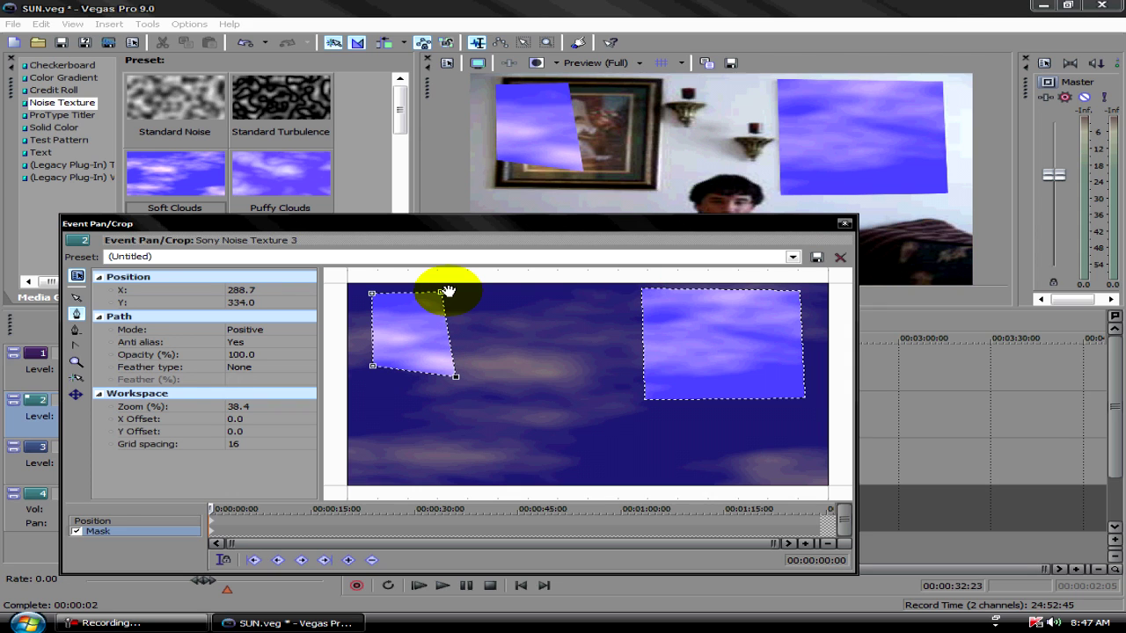
pyautogui.moveTo(444, 292); pyautogui.dragTo(485, 292)
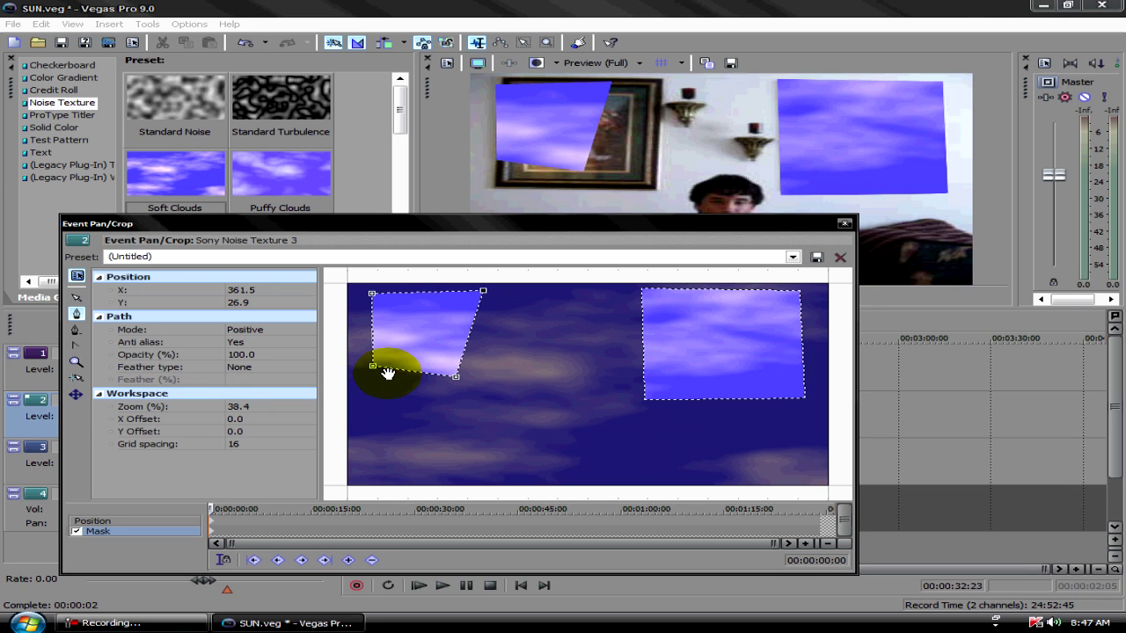
pyautogui.moveTo(373, 368); pyautogui.dragTo(367, 395)
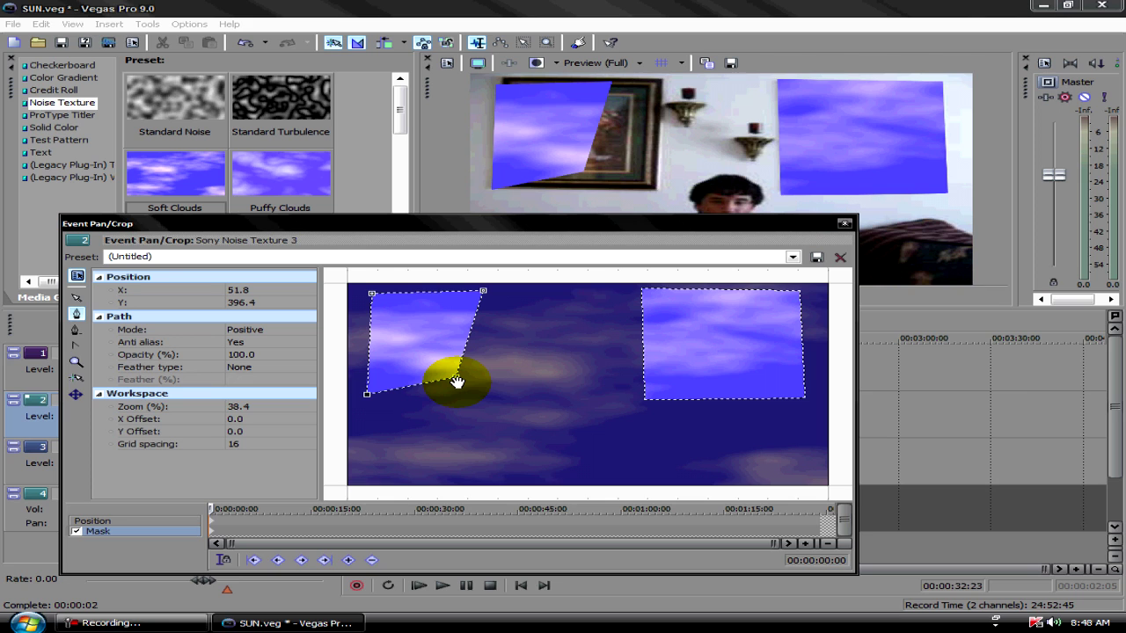
pyautogui.moveTo(457, 381); pyautogui.dragTo(525, 399)
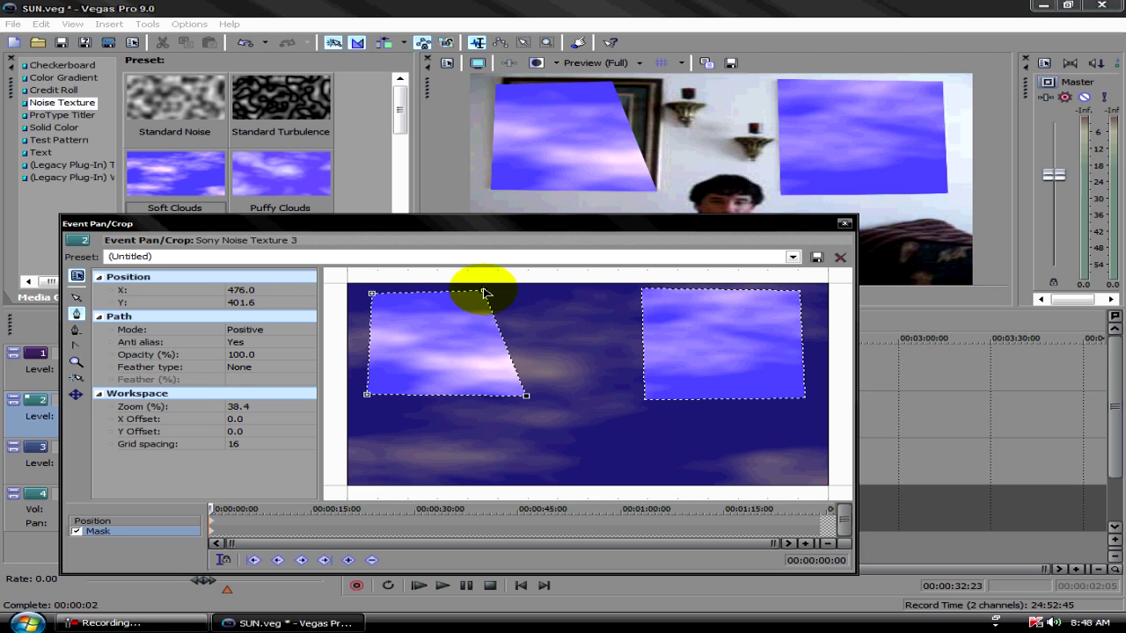
pyautogui.moveTo(484, 293); pyautogui.dragTo(539, 287)
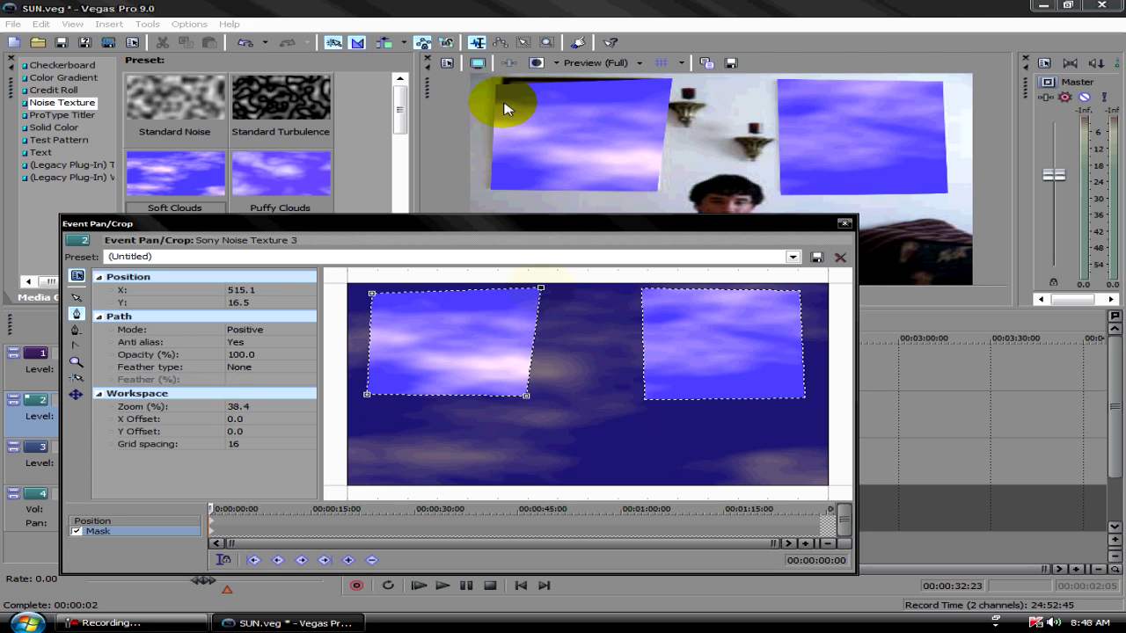
pyautogui.moveTo(374, 295); pyautogui.dragTo(368, 283)
pyautogui.moveTo(541, 288); pyautogui.dragTo(534, 285)
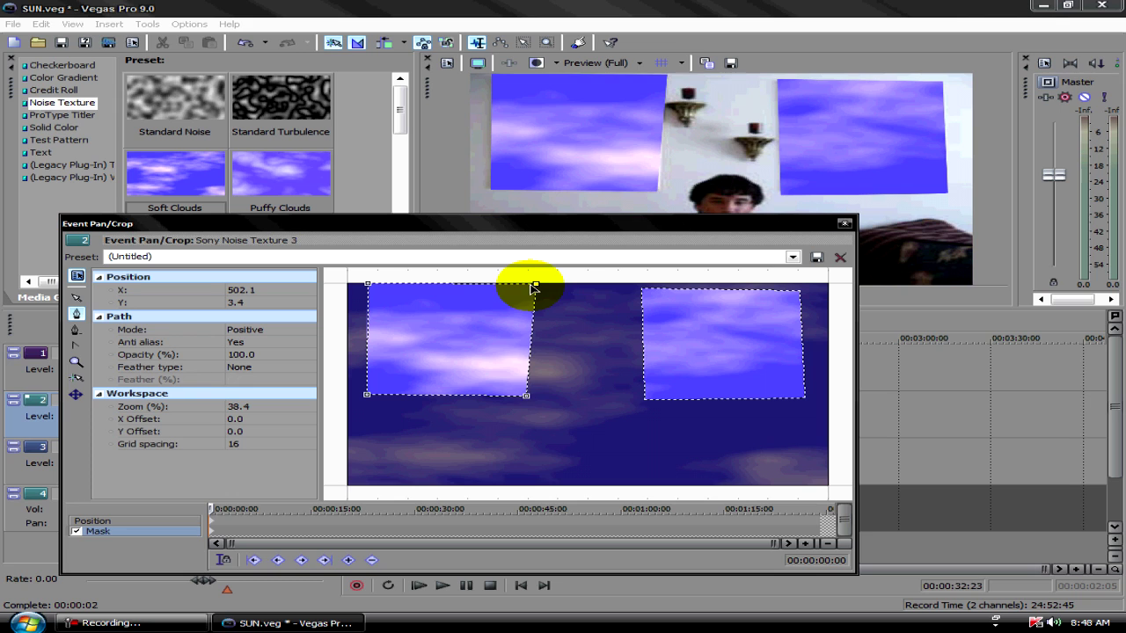
# Step: Fine-tune the left mask's corners and close the Event Pan/Crop window
pyautogui.click(532, 401)
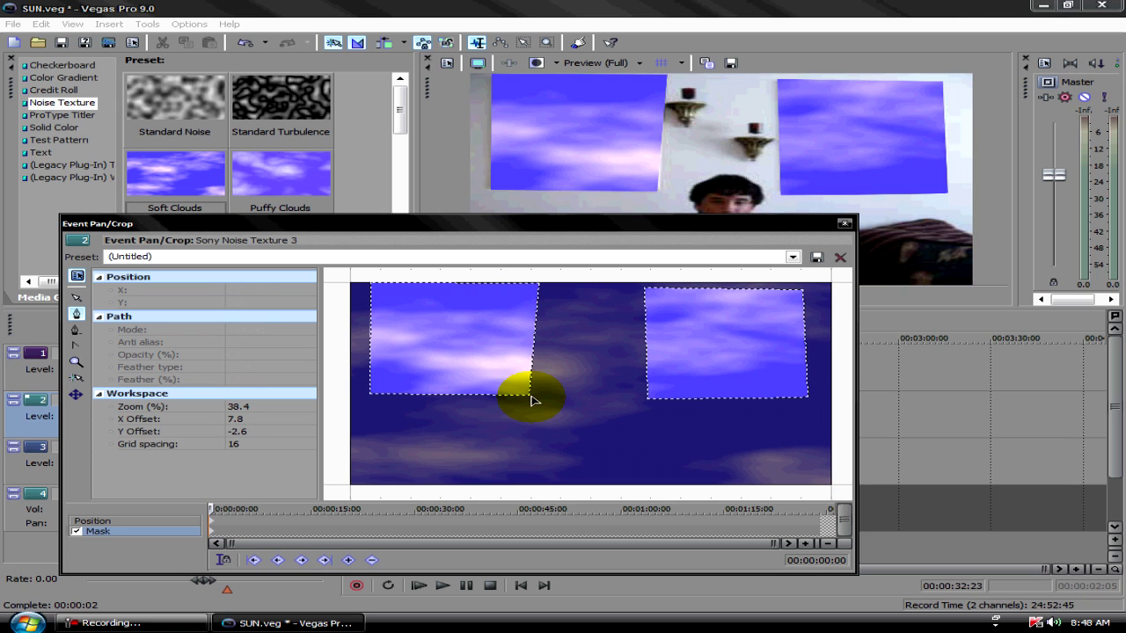
pyautogui.moveTo(532, 401); pyautogui.dragTo(536, 398)
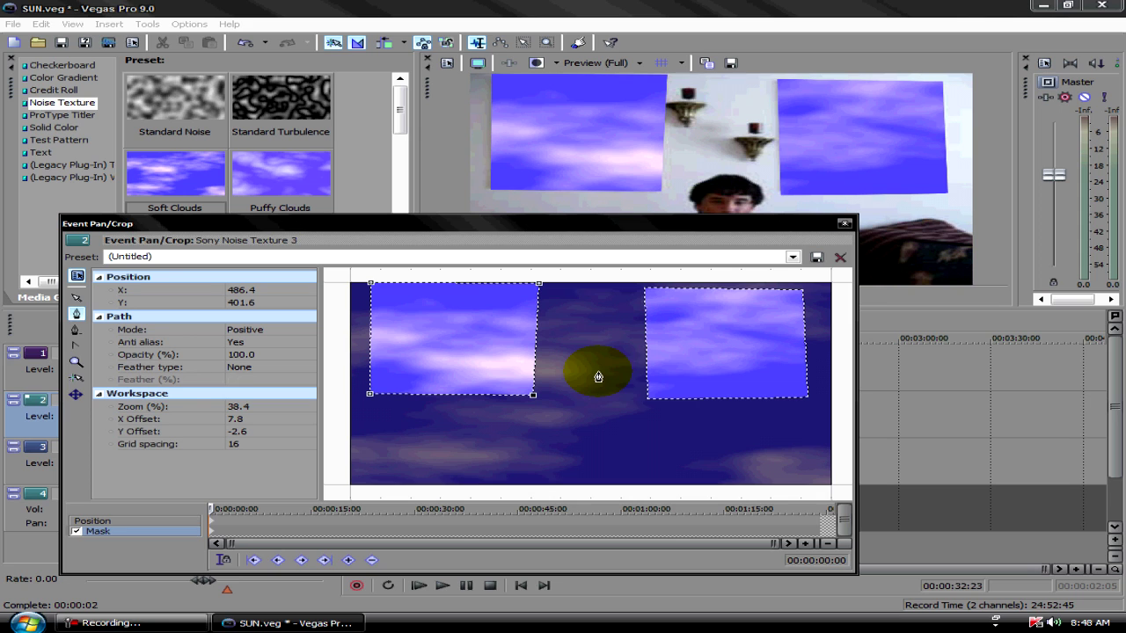
pyautogui.click(370, 285)
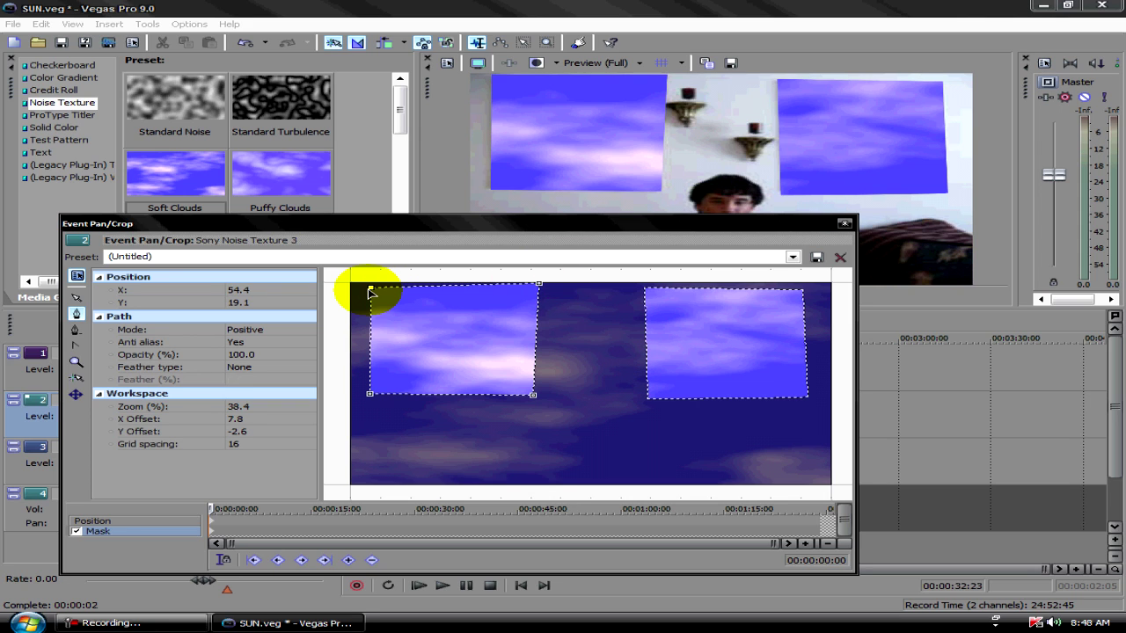
pyautogui.click(538, 287)
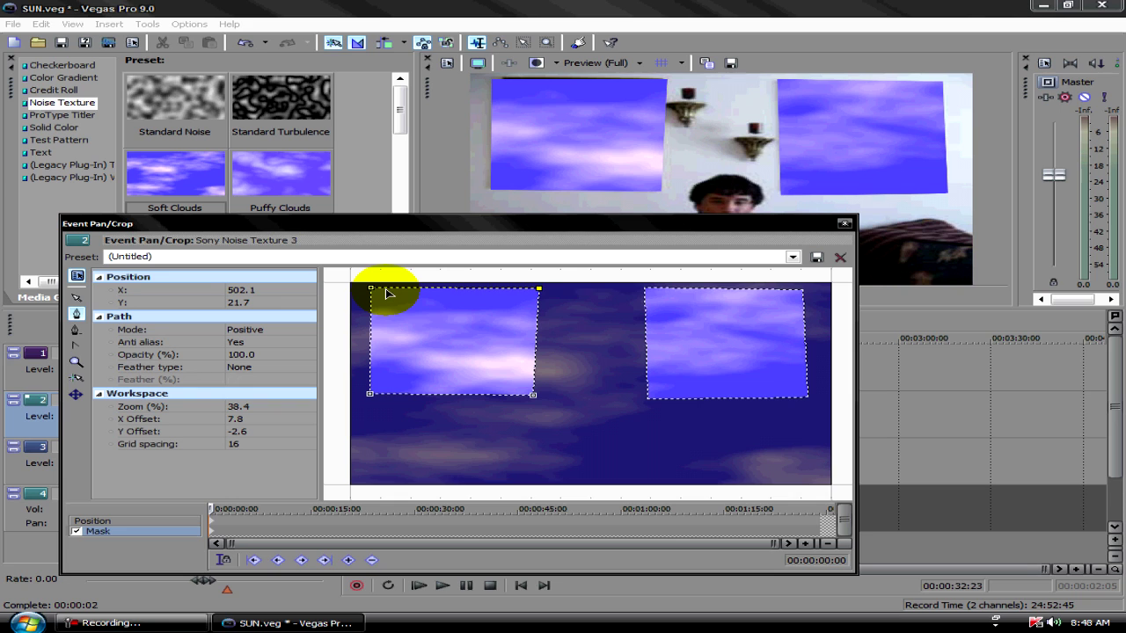
pyautogui.moveTo(371, 288); pyautogui.dragTo(372, 284)
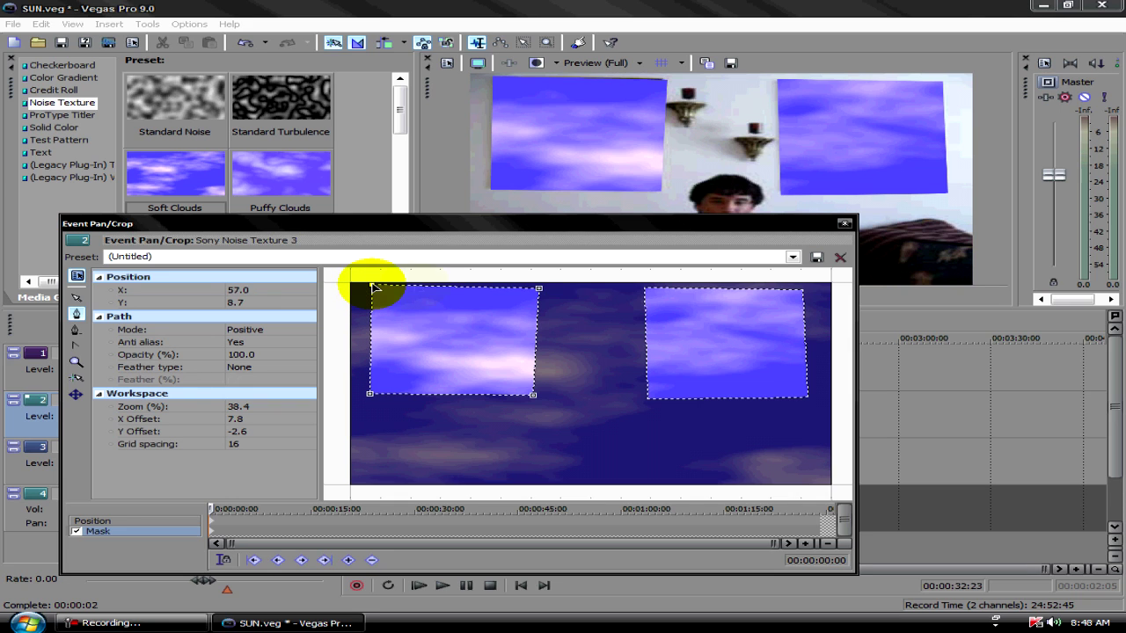
pyautogui.moveTo(539, 288); pyautogui.dragTo(537, 286)
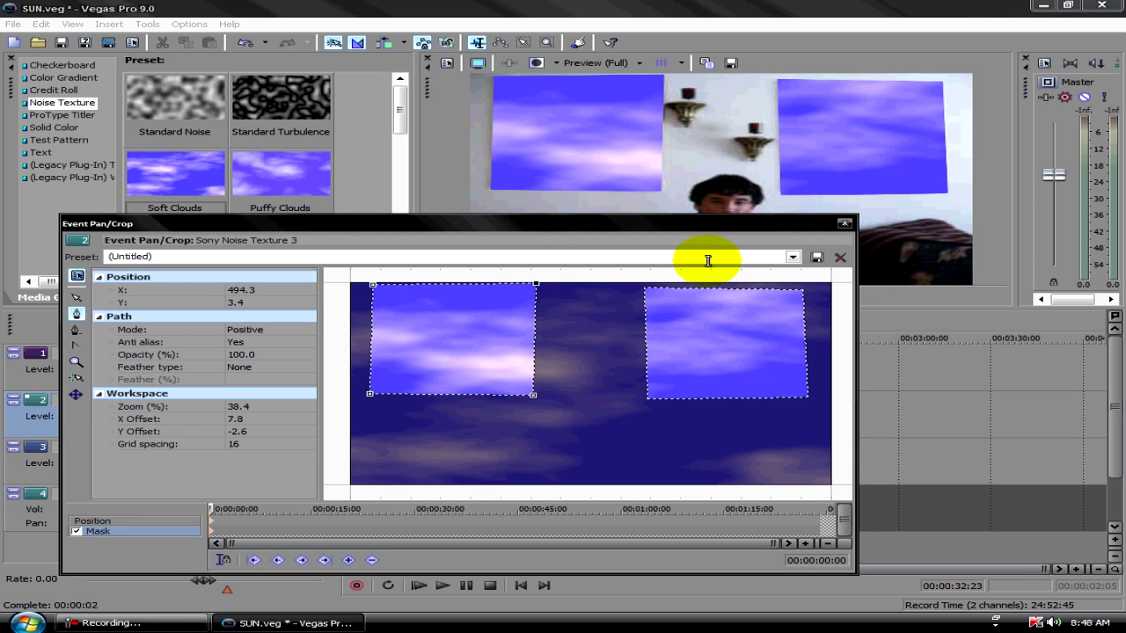
pyautogui.click(844, 223)
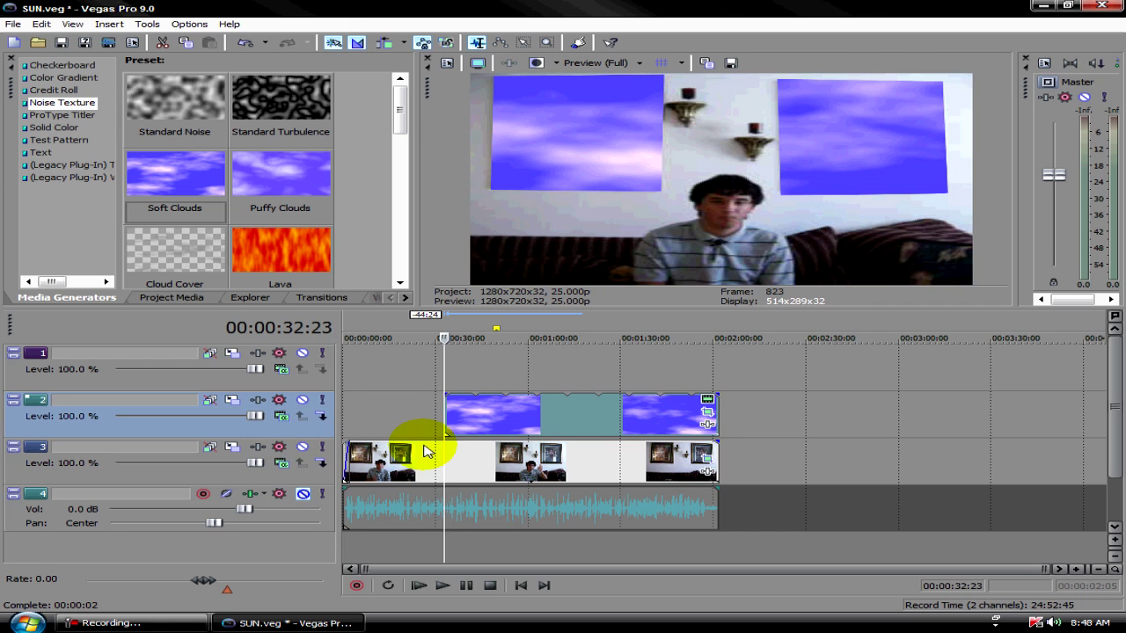
# Step: Add the Sony Lens Flare plug-in to the cloud clip's Event FX chain
pyautogui.click(708, 428)
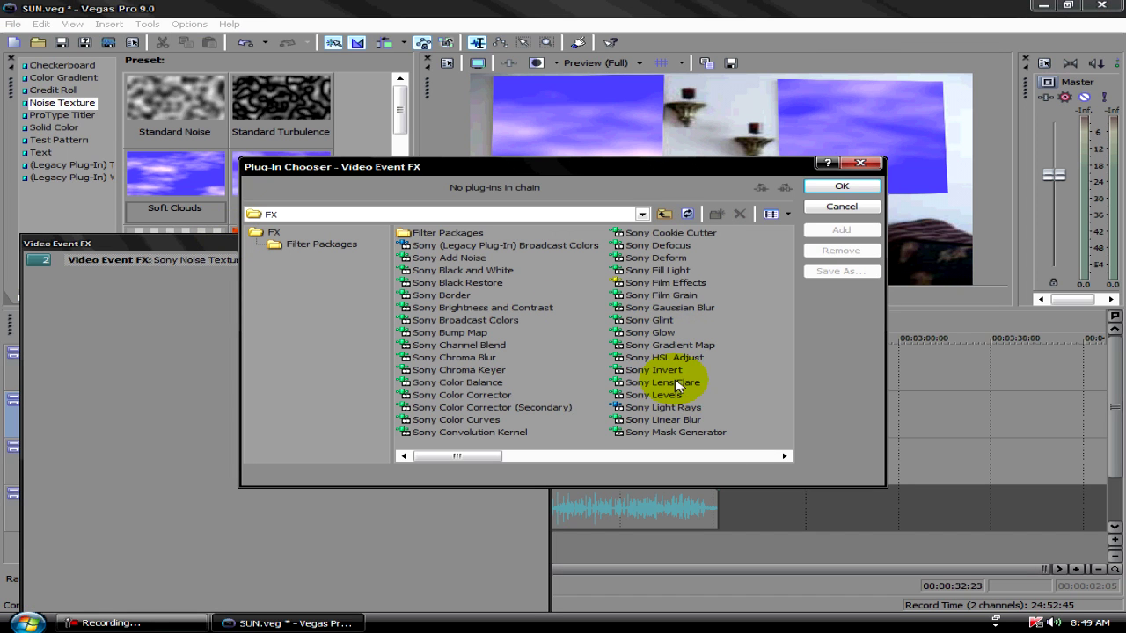
pyautogui.click(664, 382)
pyautogui.click(840, 230)
pyautogui.click(840, 186)
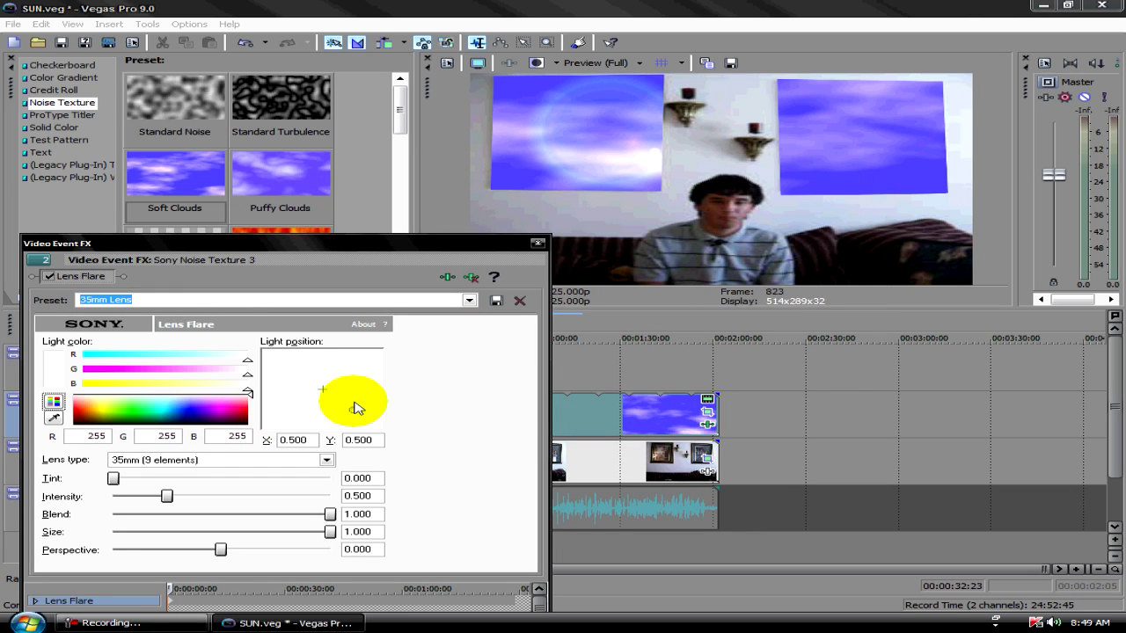
# Step: Set Lens Flare Perspective -0.072, Intensity 0.423, and light position X -1.000, Y -0.965
pyautogui.moveTo(356, 410); pyautogui.dragTo(266, 355)
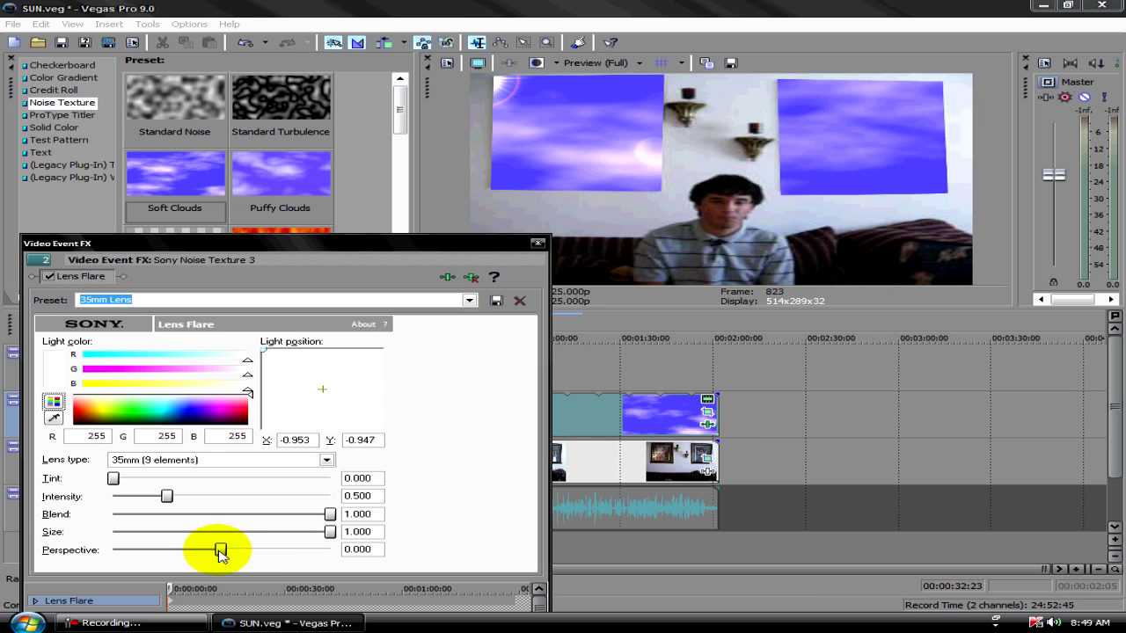
pyautogui.moveTo(222, 549); pyautogui.dragTo(214, 549)
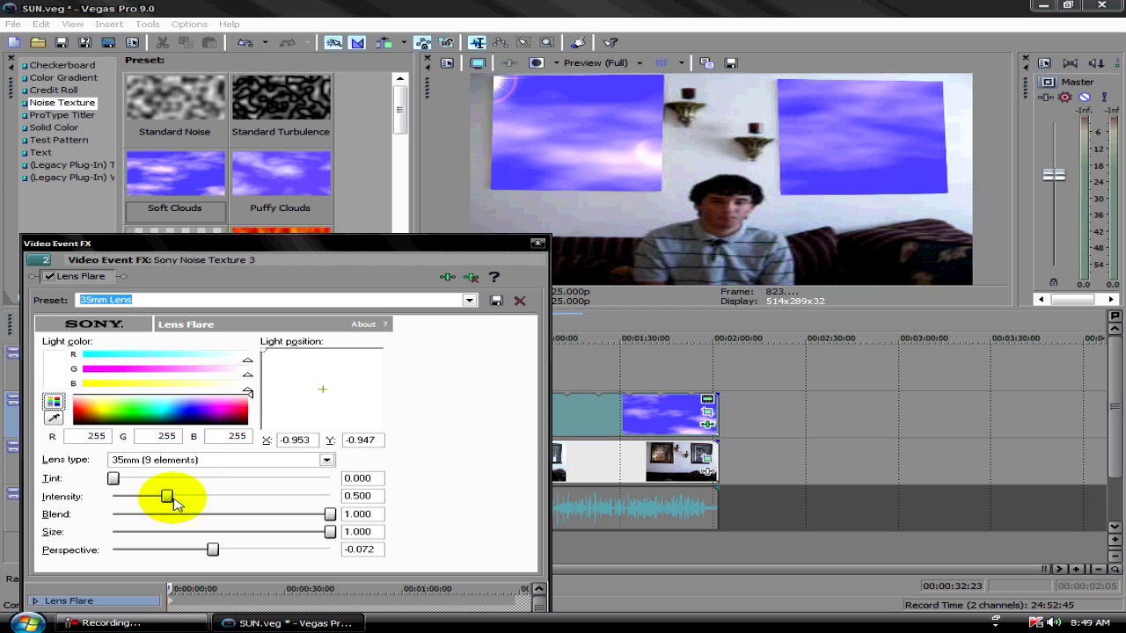
pyautogui.moveTo(166, 497); pyautogui.dragTo(162, 498)
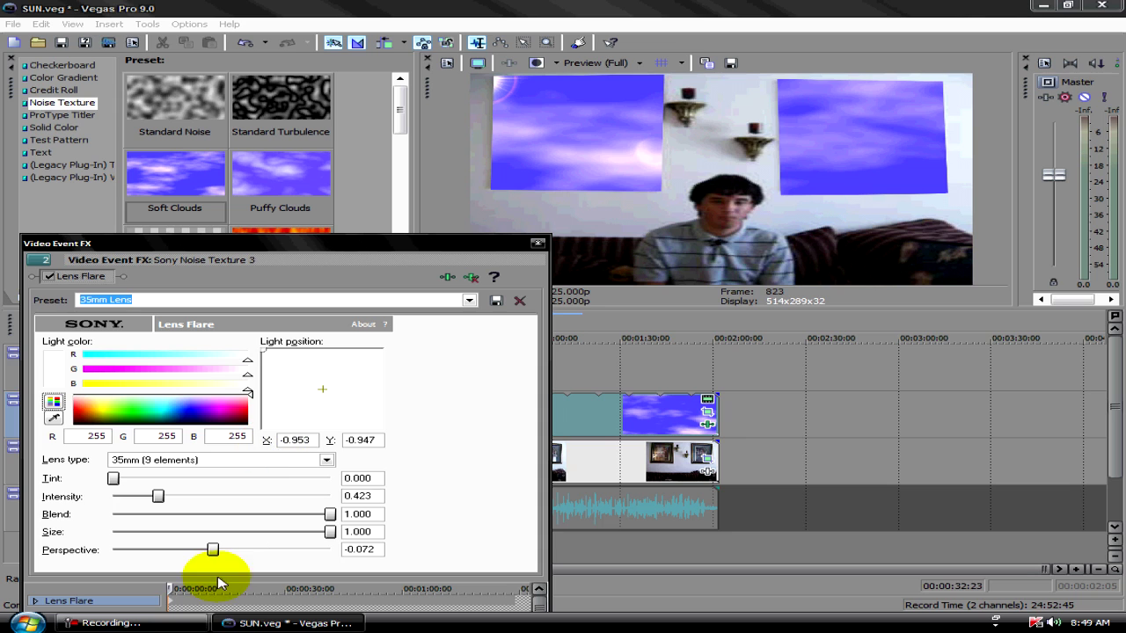
pyautogui.moveTo(266, 350); pyautogui.dragTo(260, 355)
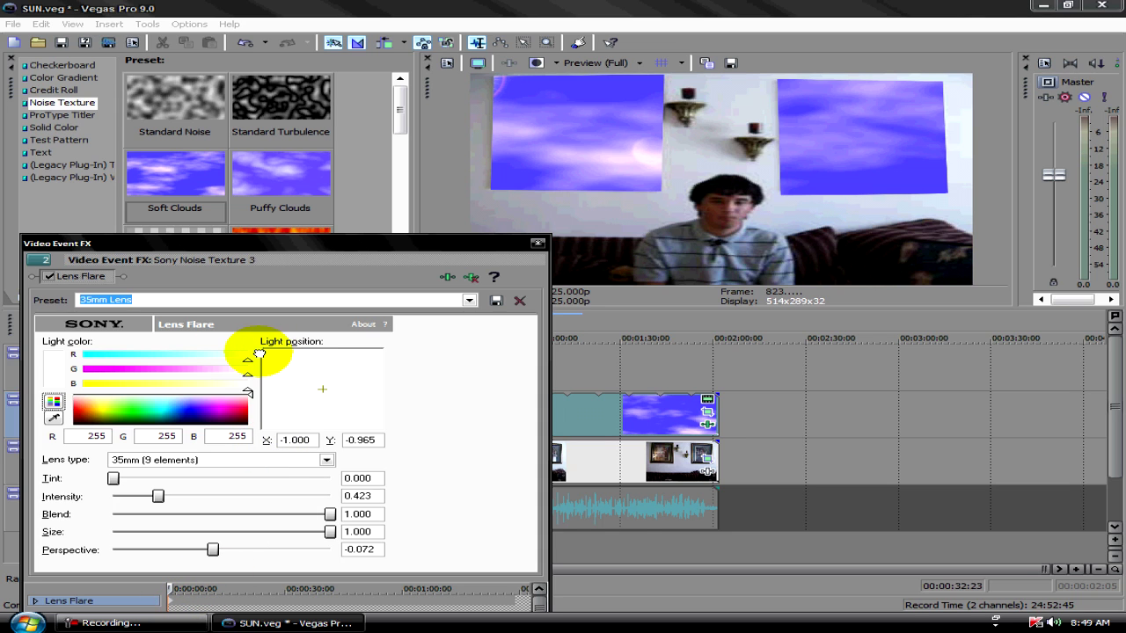
pyautogui.click(212, 592)
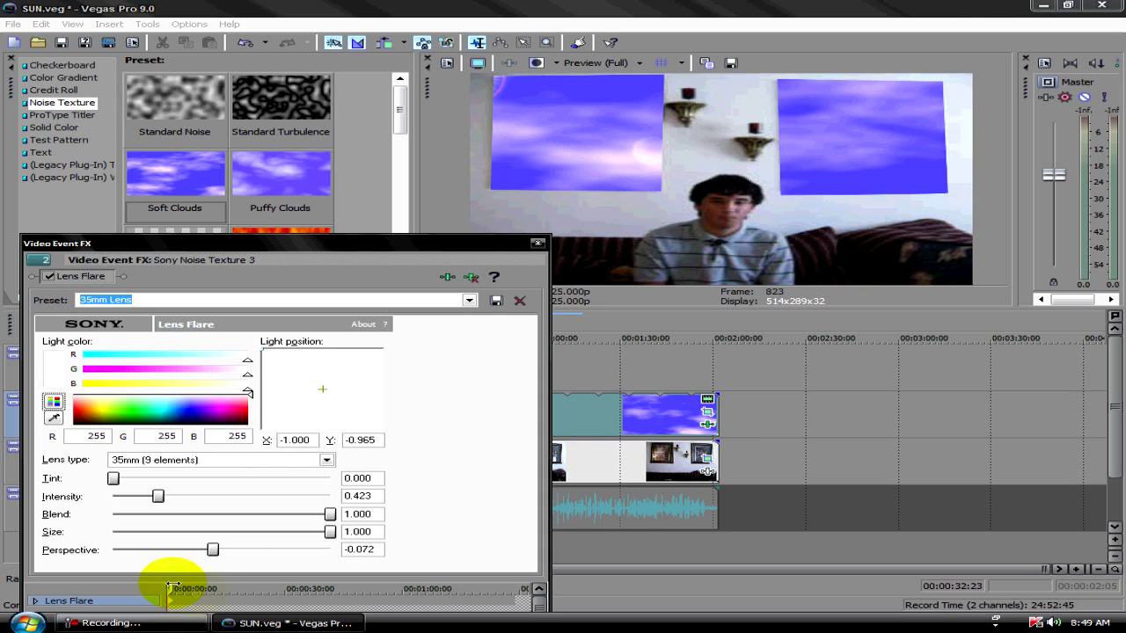
pyautogui.click(320, 589)
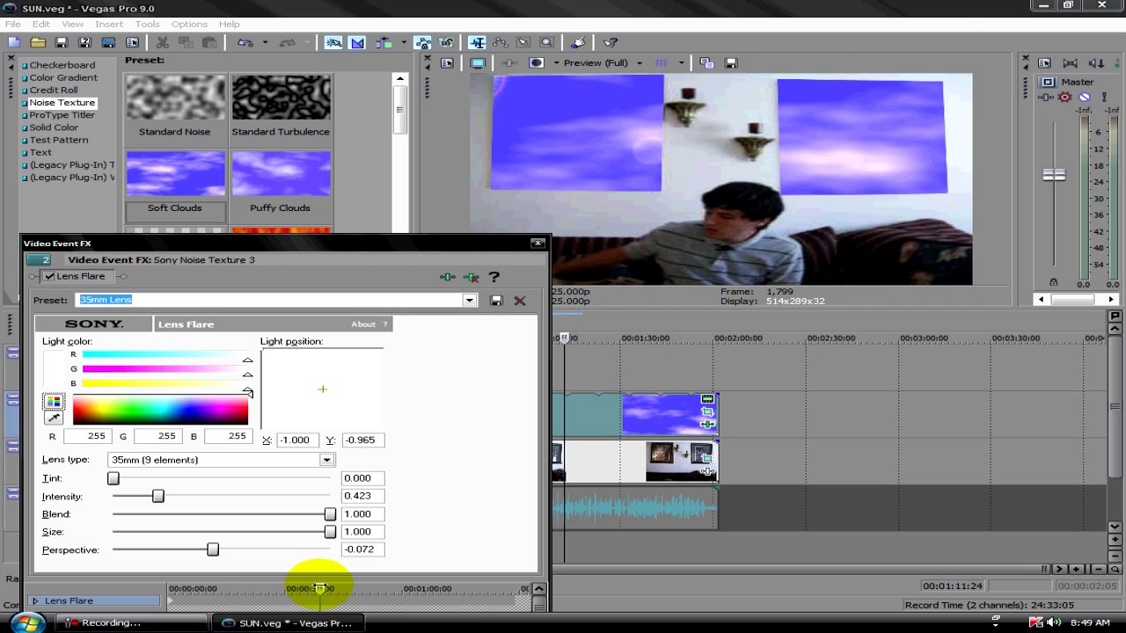
# Step: Add mid-clip Light position keyframes moving the sun toward the centre and higher
pyautogui.moveTo(319, 588); pyautogui.dragTo(296, 581)
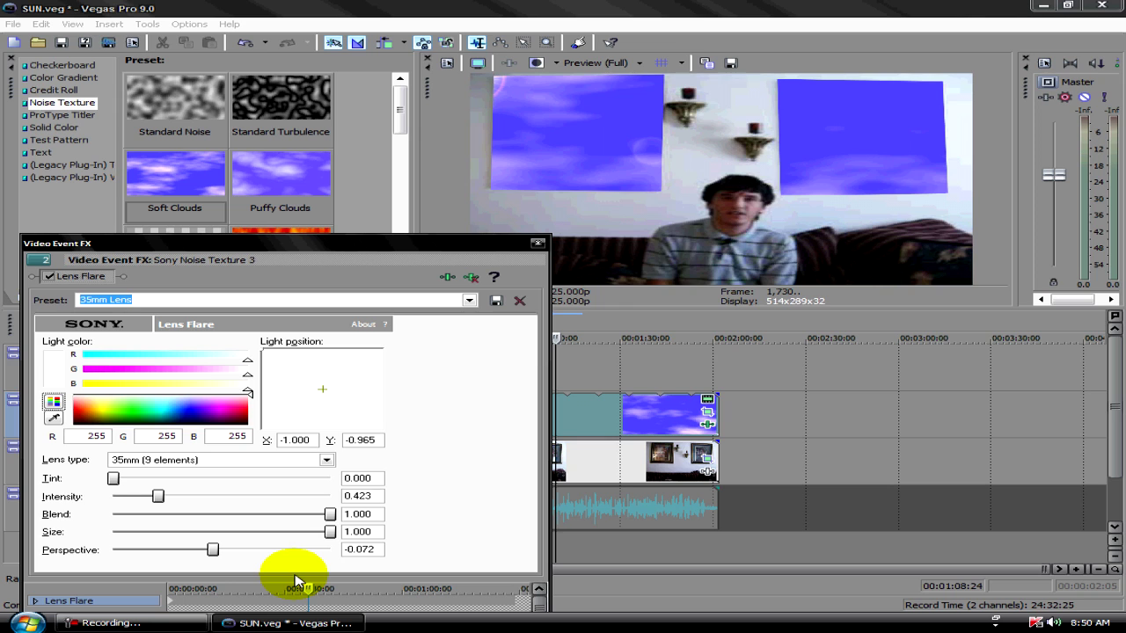
pyautogui.moveTo(292, 389); pyautogui.dragTo(332, 395)
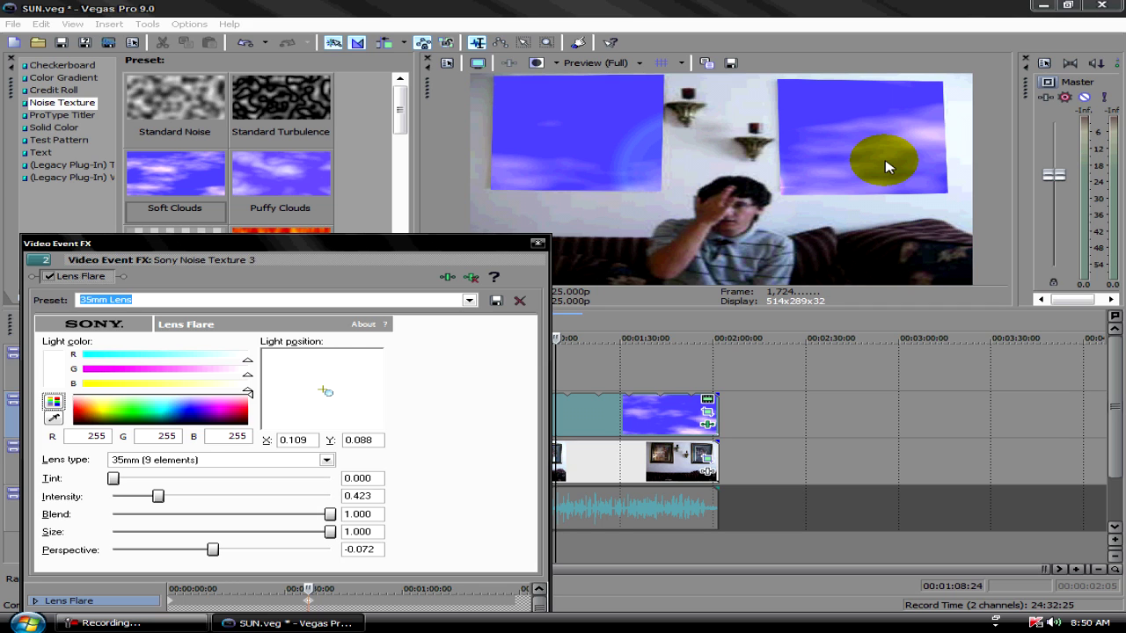
pyautogui.moveTo(325, 390); pyautogui.dragTo(329, 377)
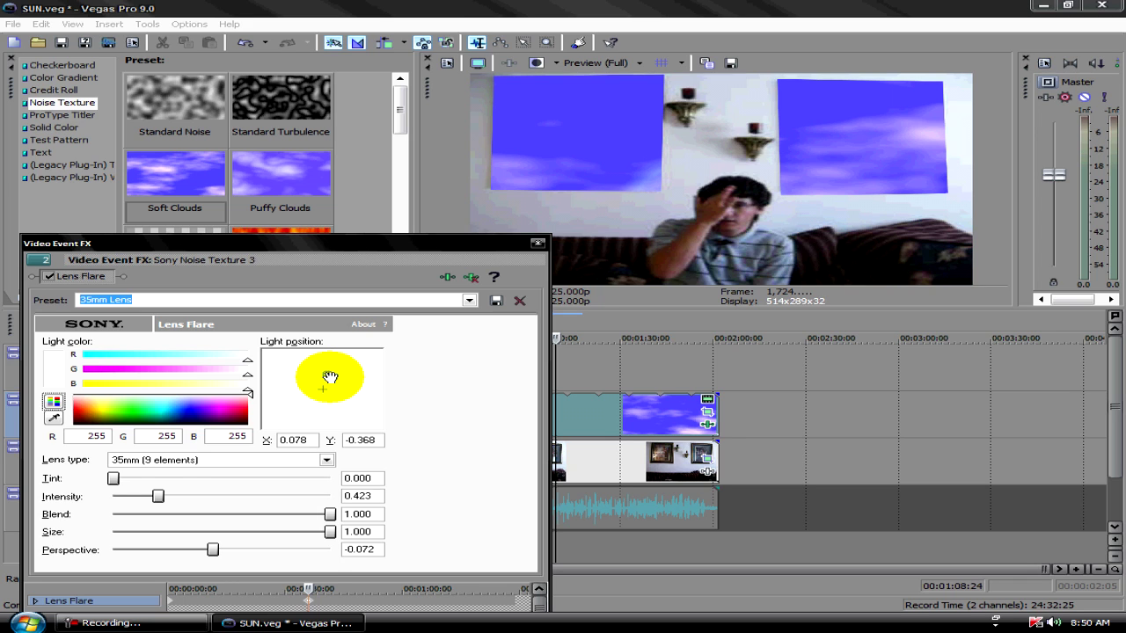
pyautogui.click(307, 587)
pyautogui.moveTo(307, 586); pyautogui.dragTo(526, 591)
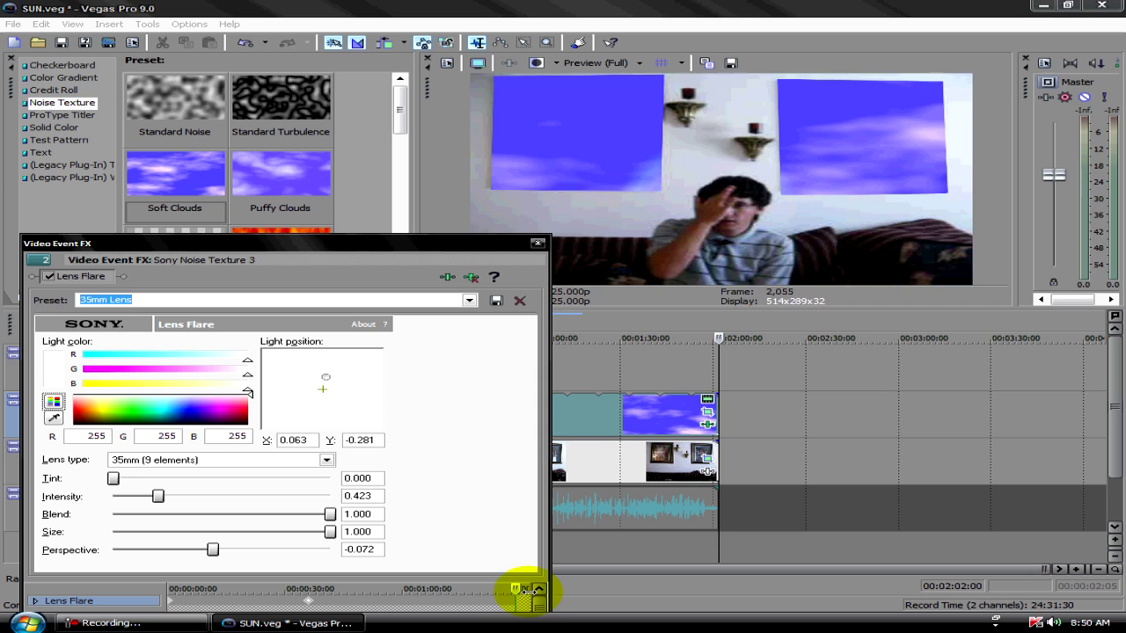
pyautogui.moveTo(322, 383); pyautogui.dragTo(333, 382)
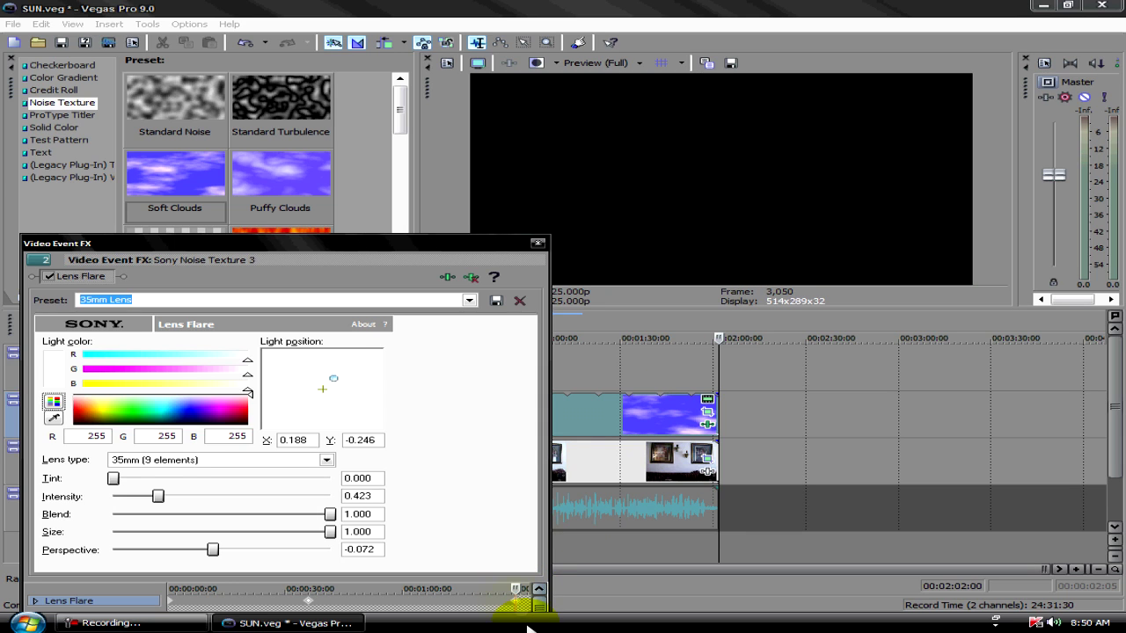
# Step: Set the final keyframe's light position to X 0.844, Y 0.351 and close the dialog
pyautogui.click(516, 588)
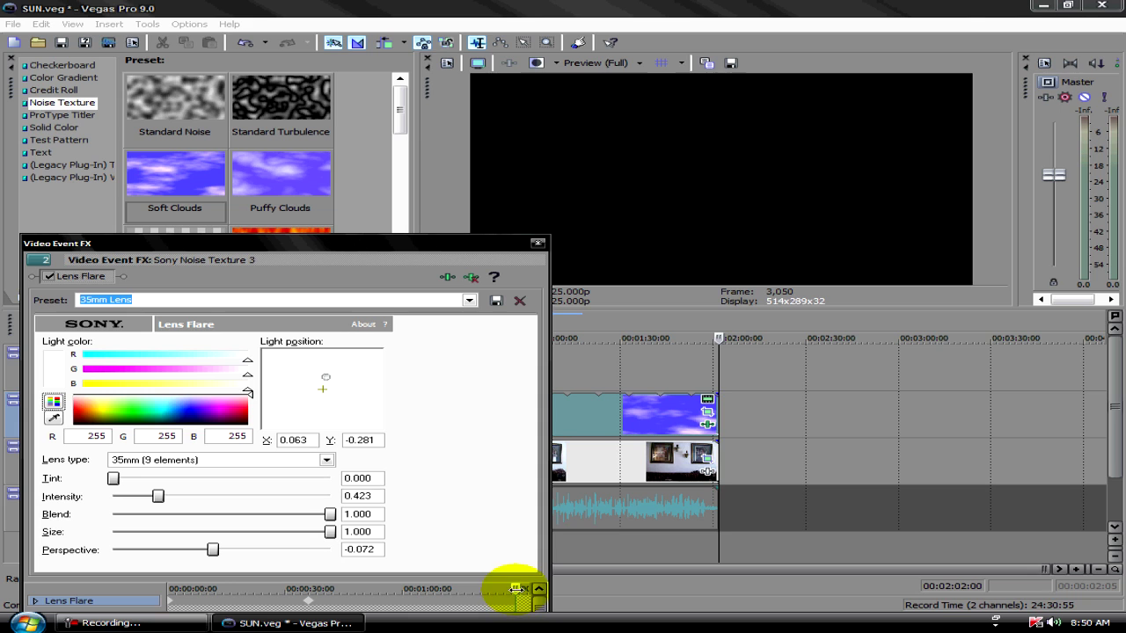
pyautogui.click(511, 588)
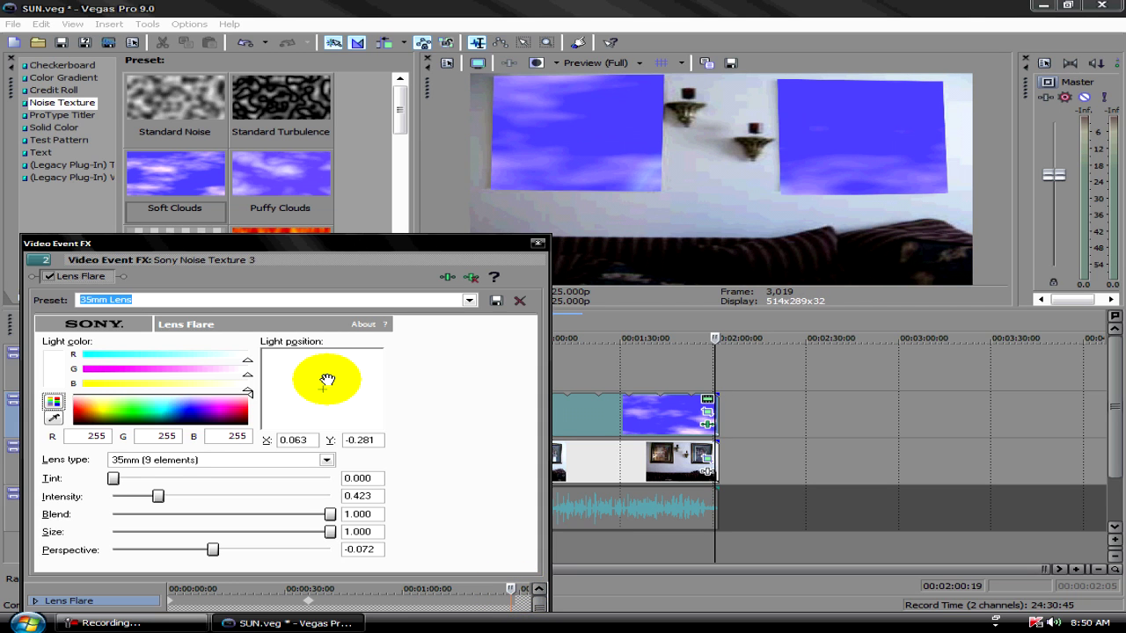
pyautogui.moveTo(328, 380)
pyautogui.mouseDown()
pyautogui.moveTo(368, 406)
pyautogui.moveTo(440, 387)
pyautogui.mouseUp()
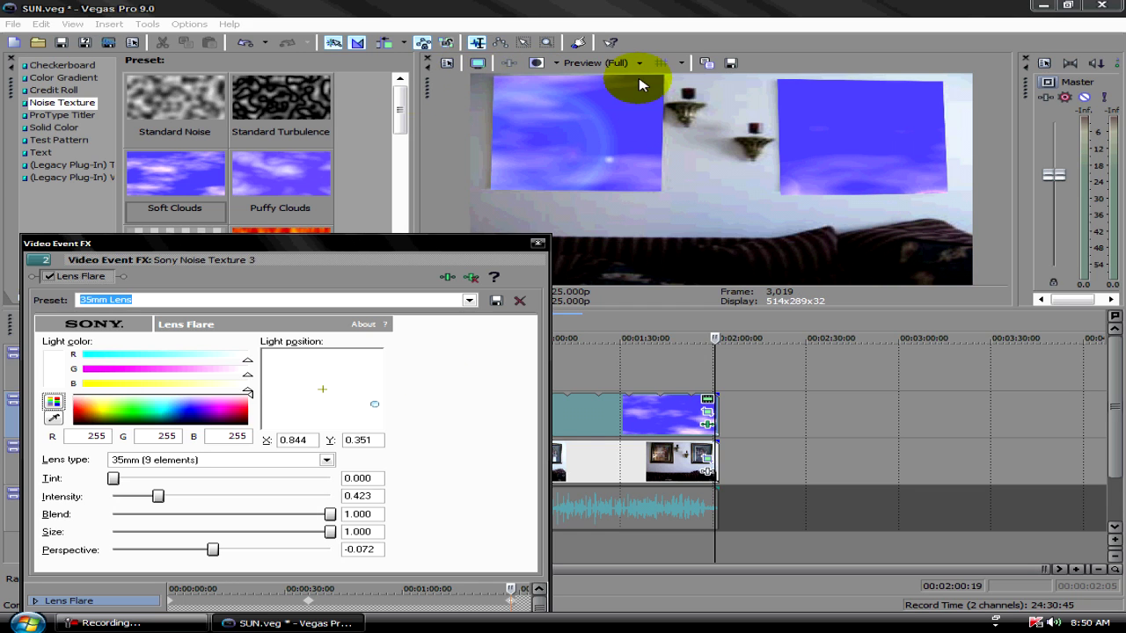
pyautogui.click(538, 242)
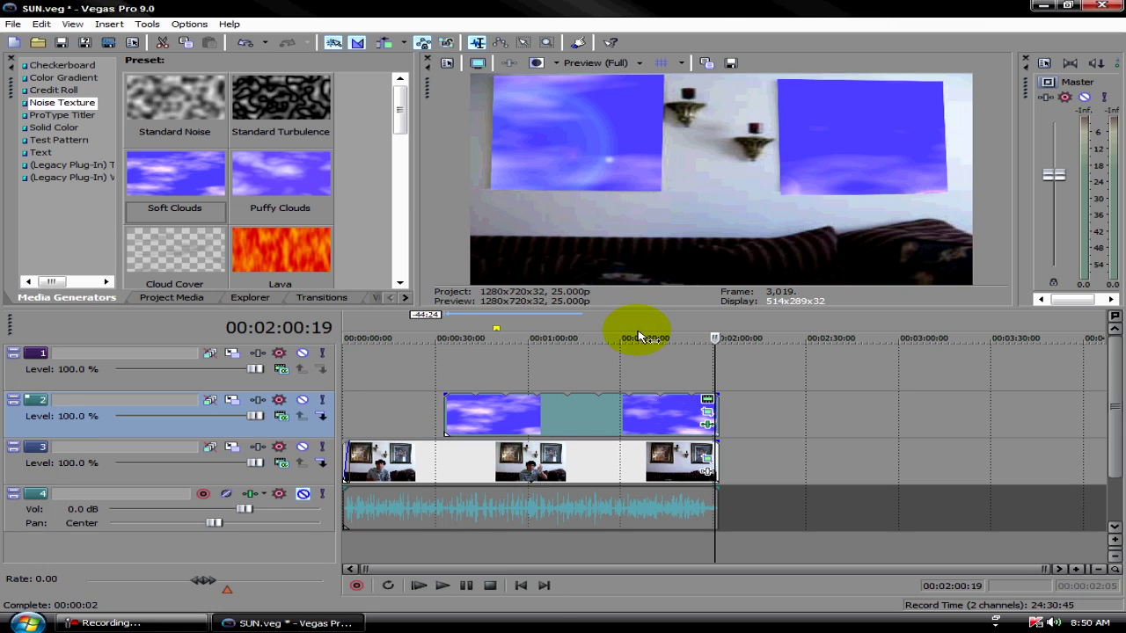
# Step: Play the project from about 0:38, jumping ahead to 1:13
pyautogui.click(461, 337)
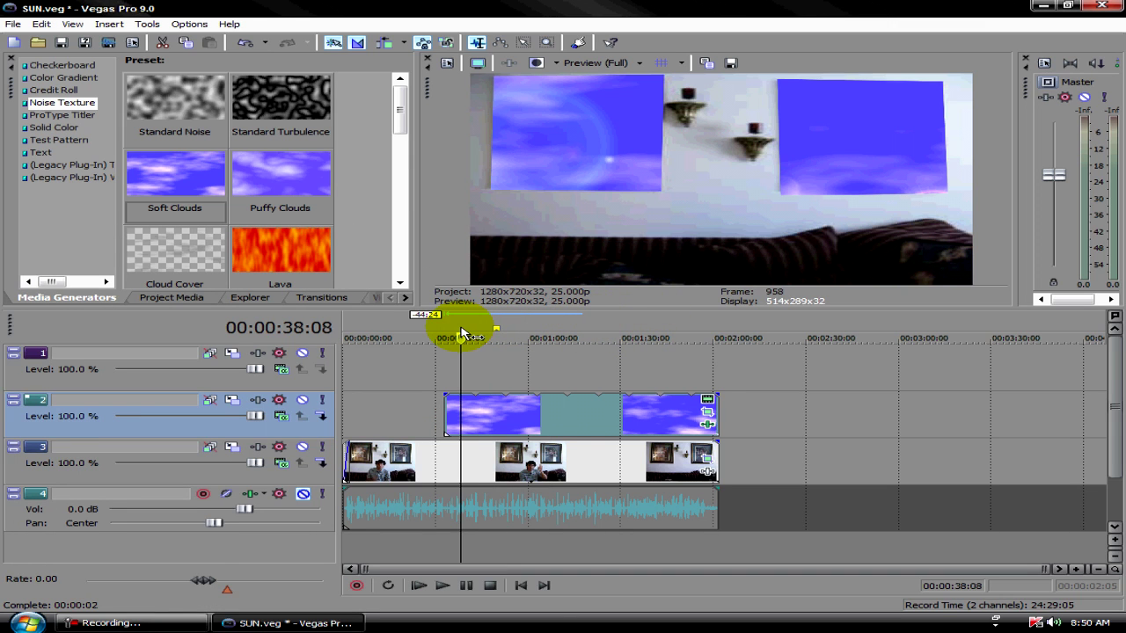
pyautogui.press('space')
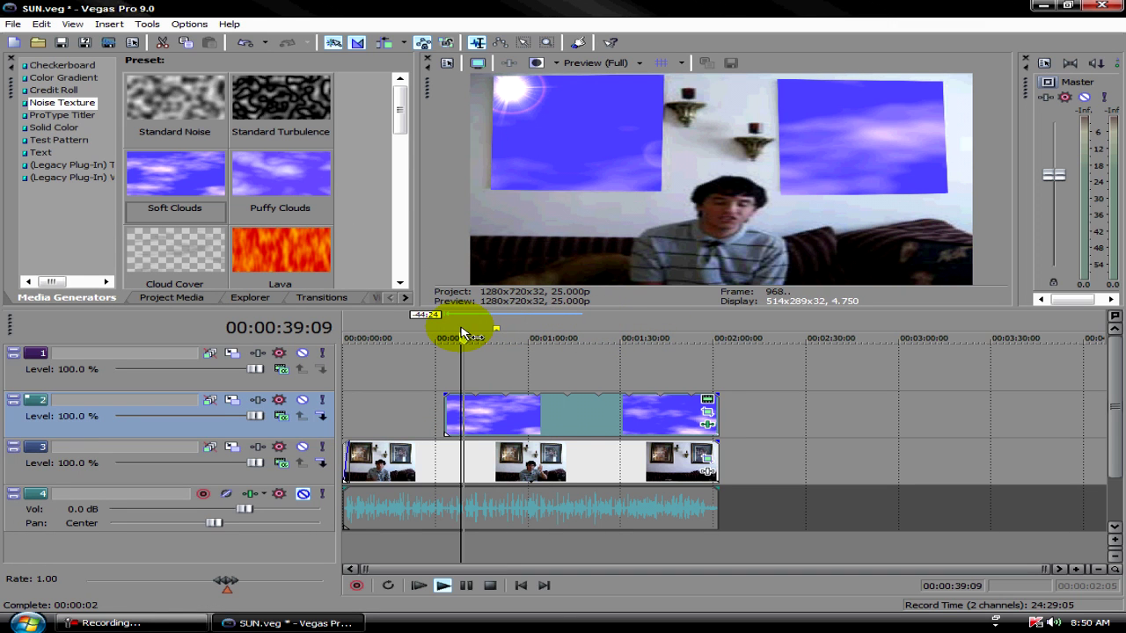
pyautogui.click(568, 329)
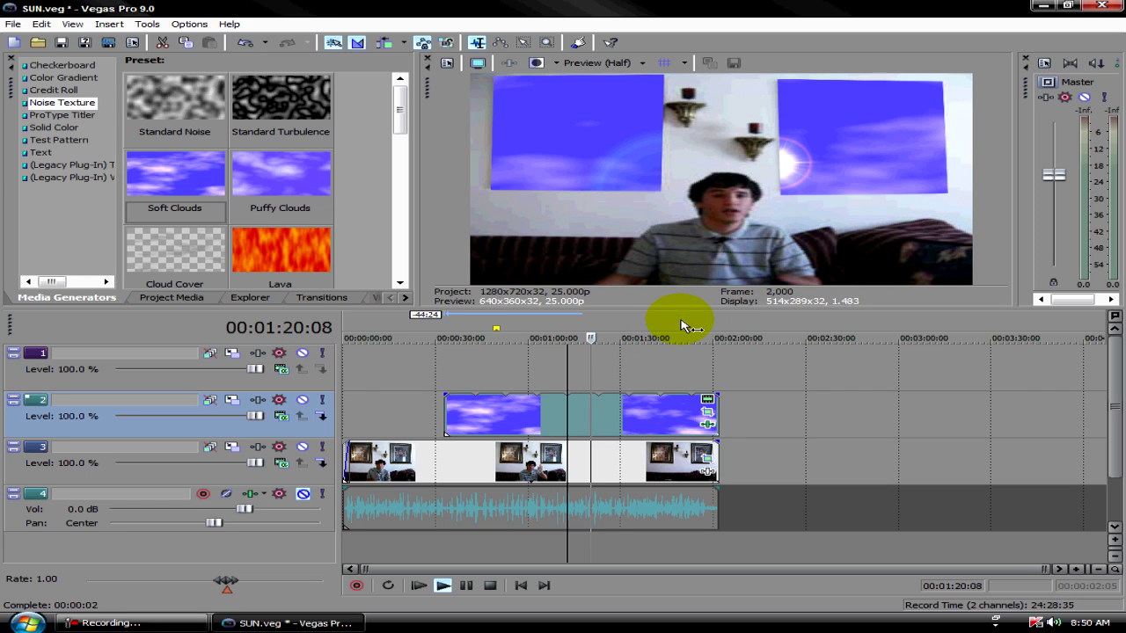
# Step: Reopen the cloud clip's Lens Flare settings and scrub to watch the sun move right
pyautogui.click(708, 414)
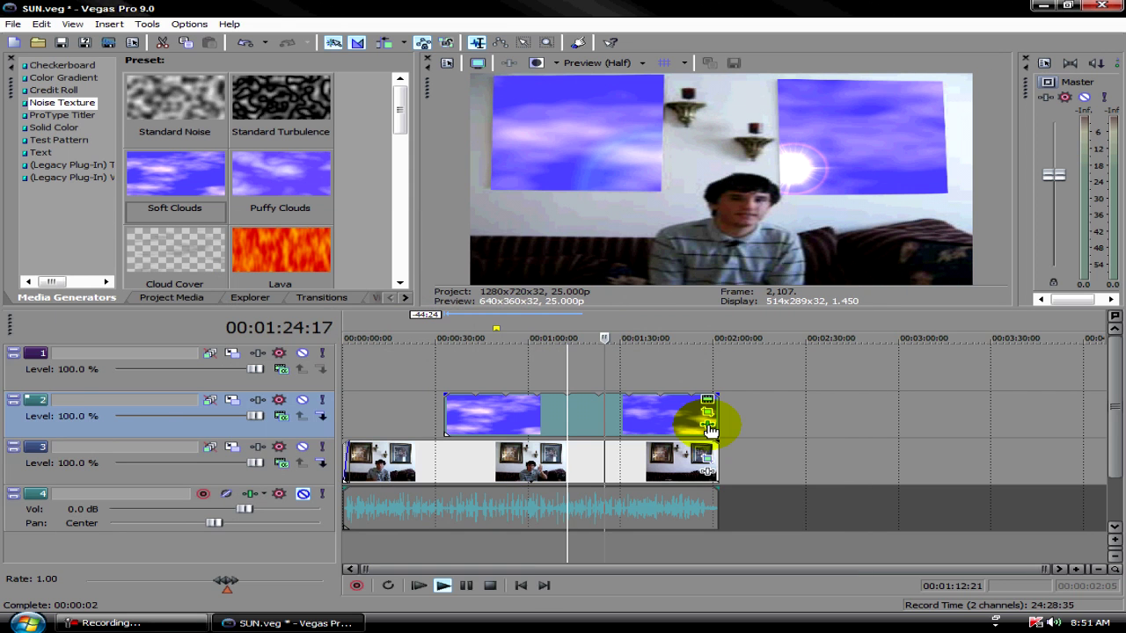
pyautogui.click(708, 426)
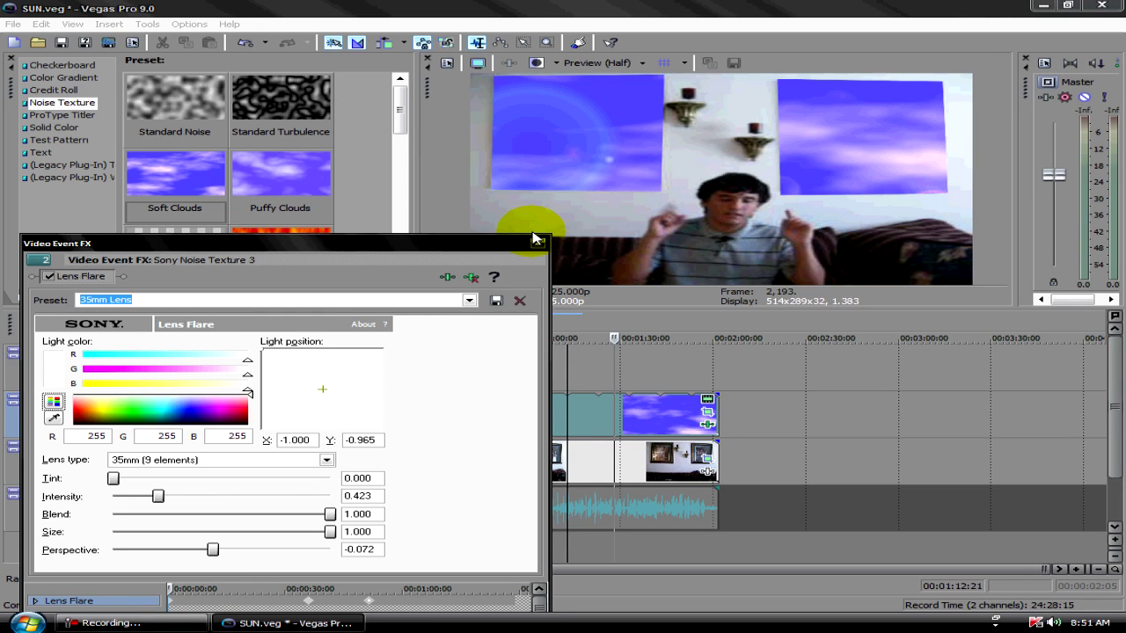
pyautogui.click(538, 240)
pyautogui.click(590, 337)
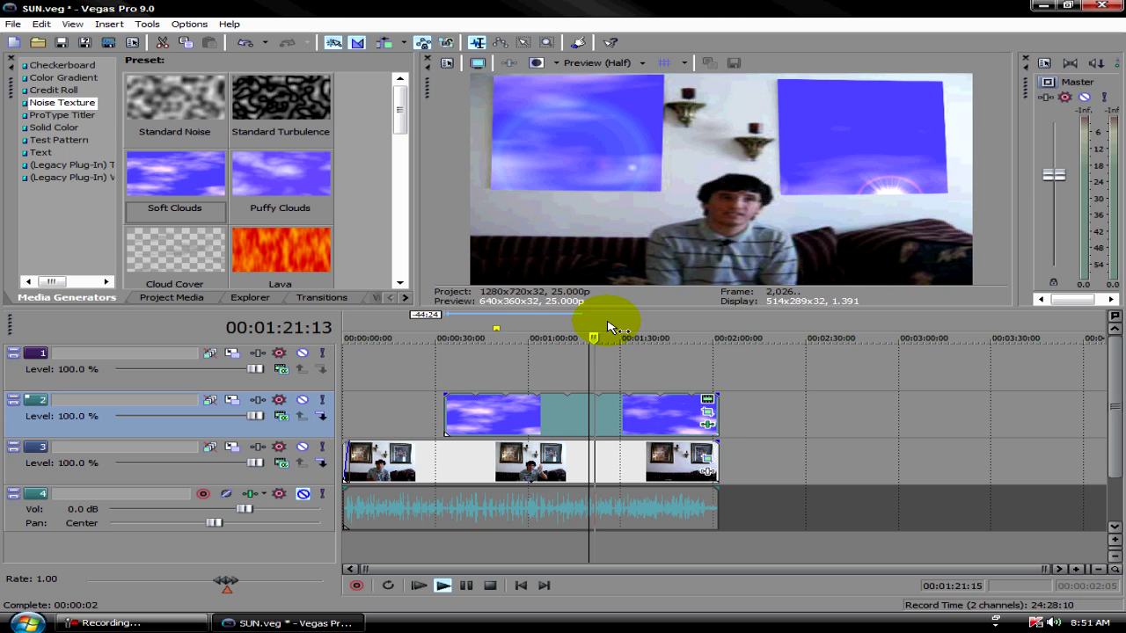
pyautogui.click(708, 411)
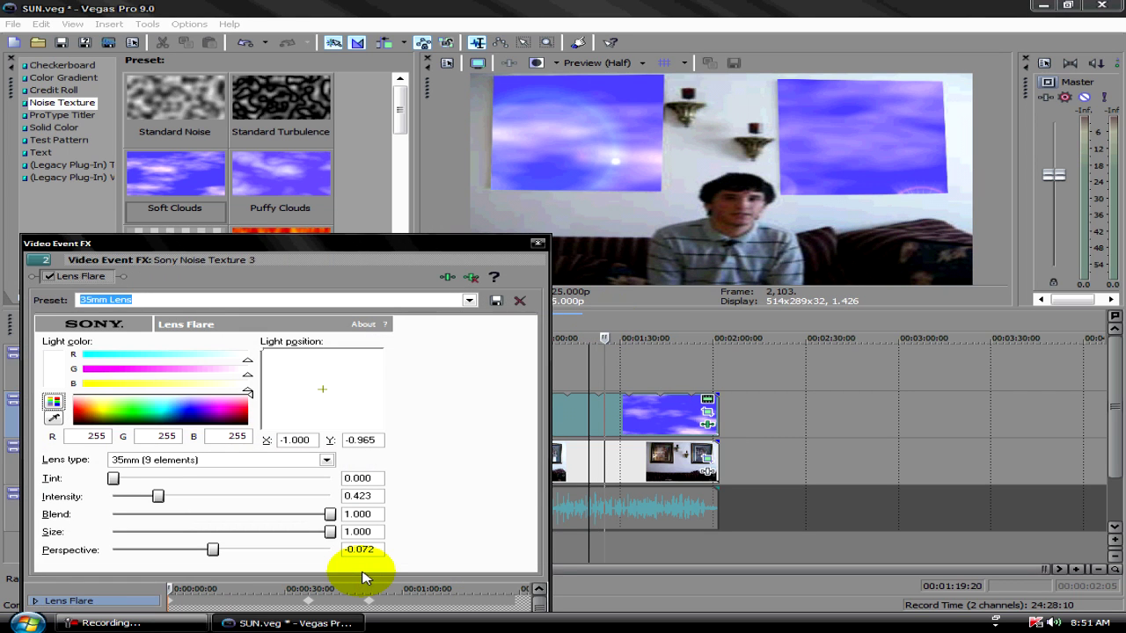
pyautogui.moveTo(365, 576); pyautogui.dragTo(563, 479)
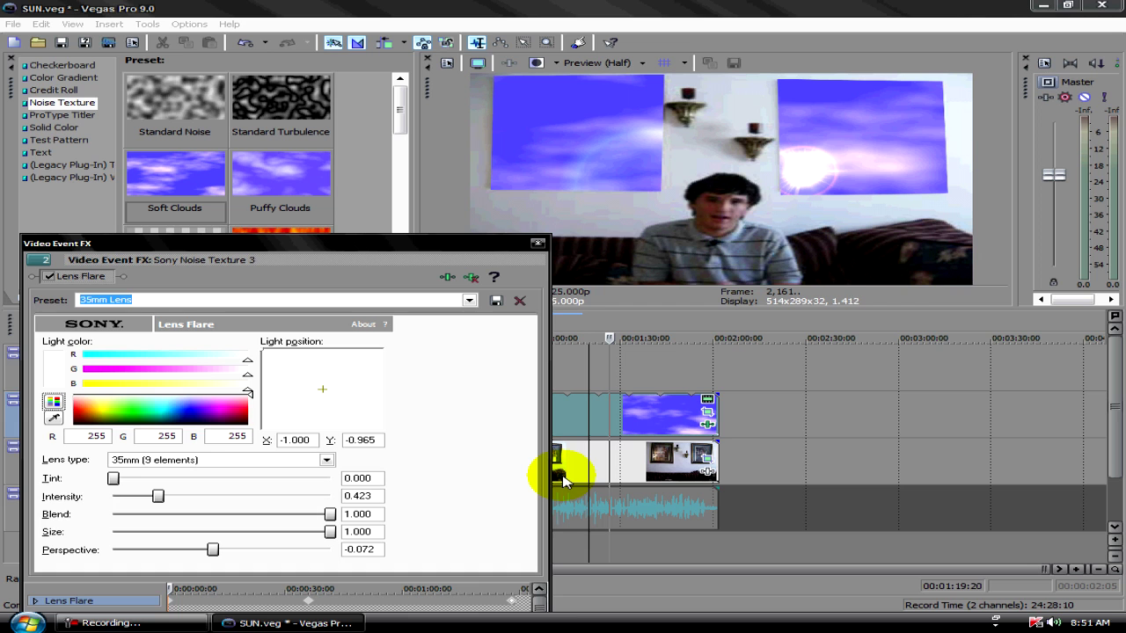
pyautogui.click(160, 628)
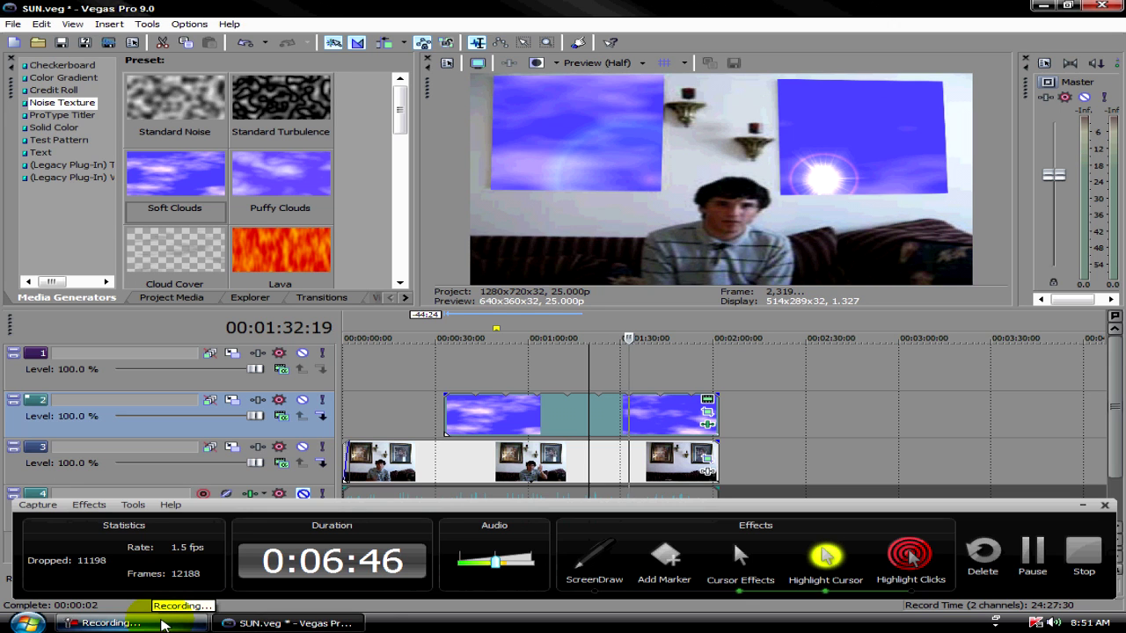
# Step: Stop playback at 00:01:36:12 and set the preview quality to Full
pyautogui.click(163, 624)
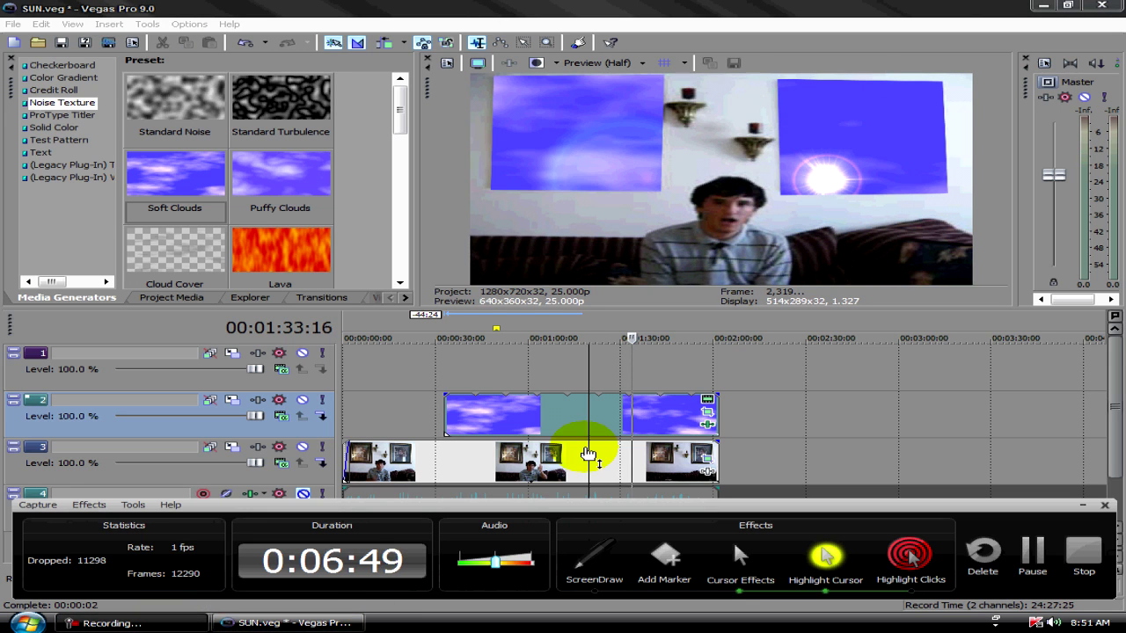
pyautogui.click(291, 623)
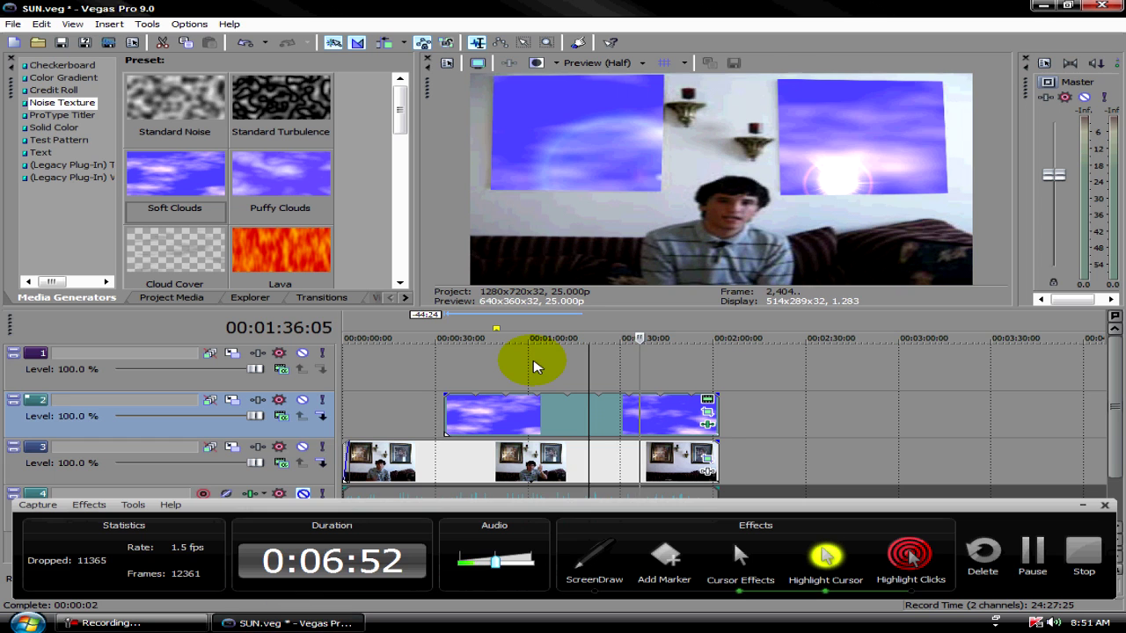
pyautogui.click(641, 359)
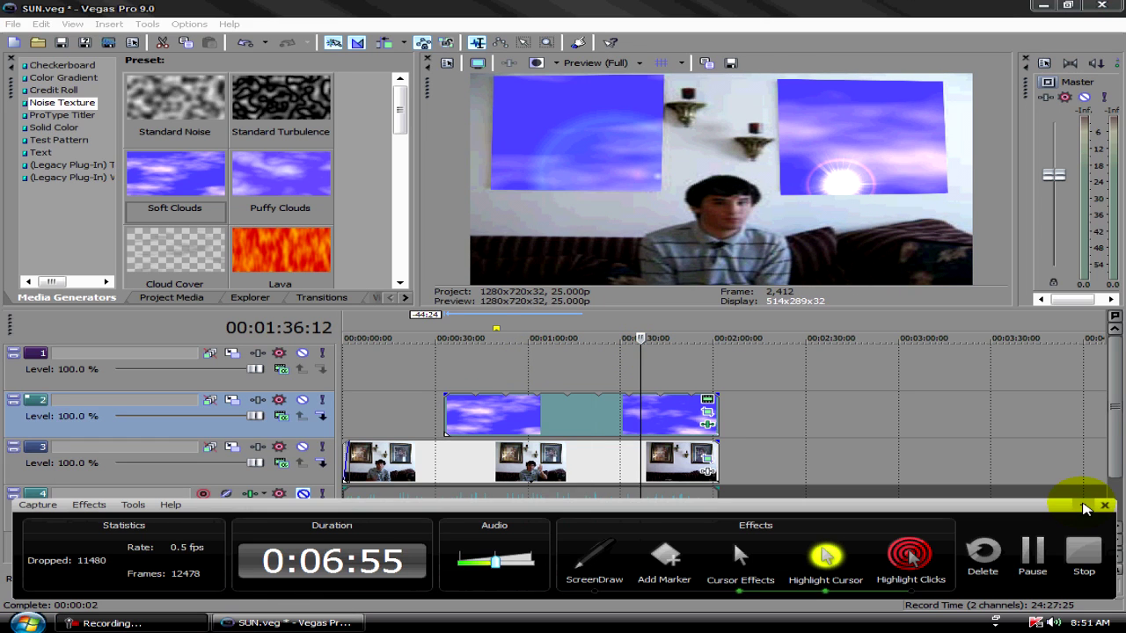
pyautogui.click(1083, 505)
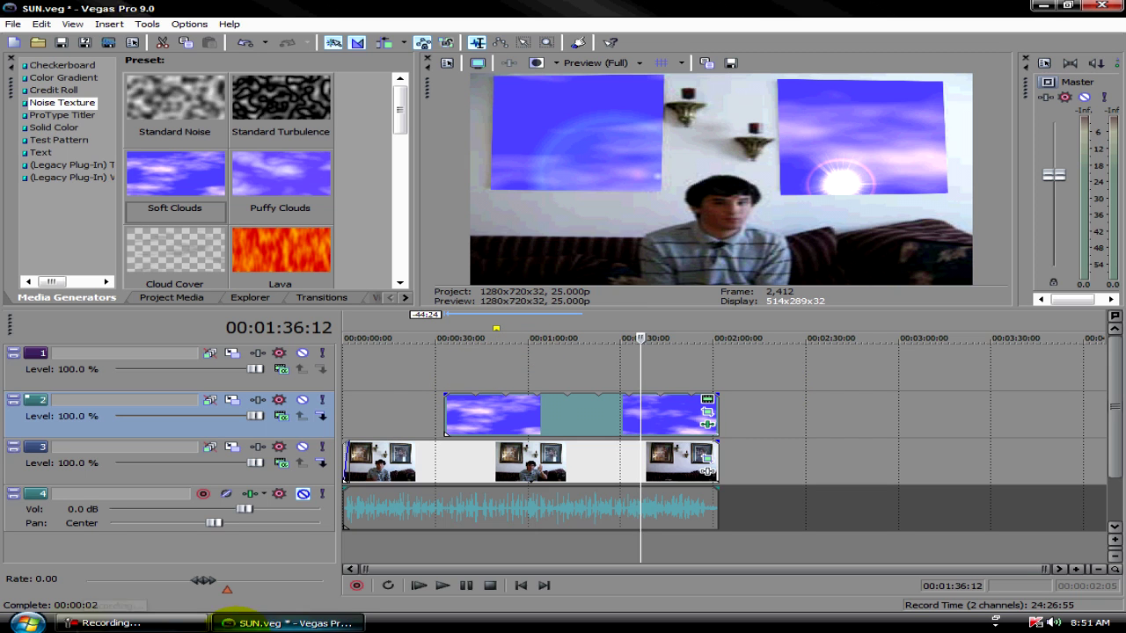
pyautogui.click(106, 623)
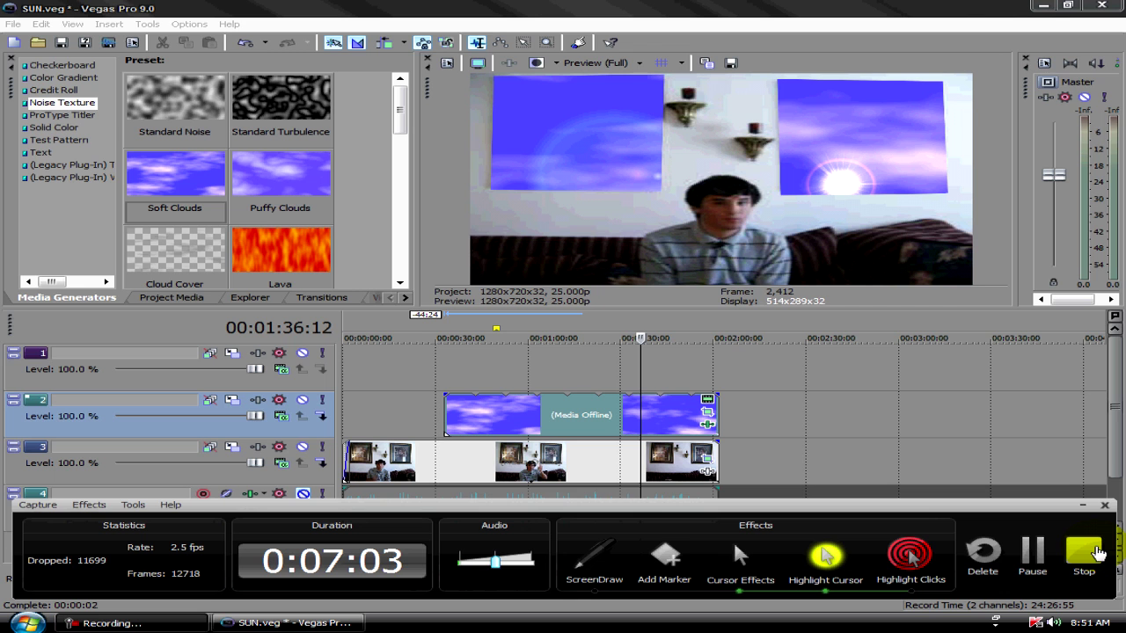
pyautogui.click(1093, 558)
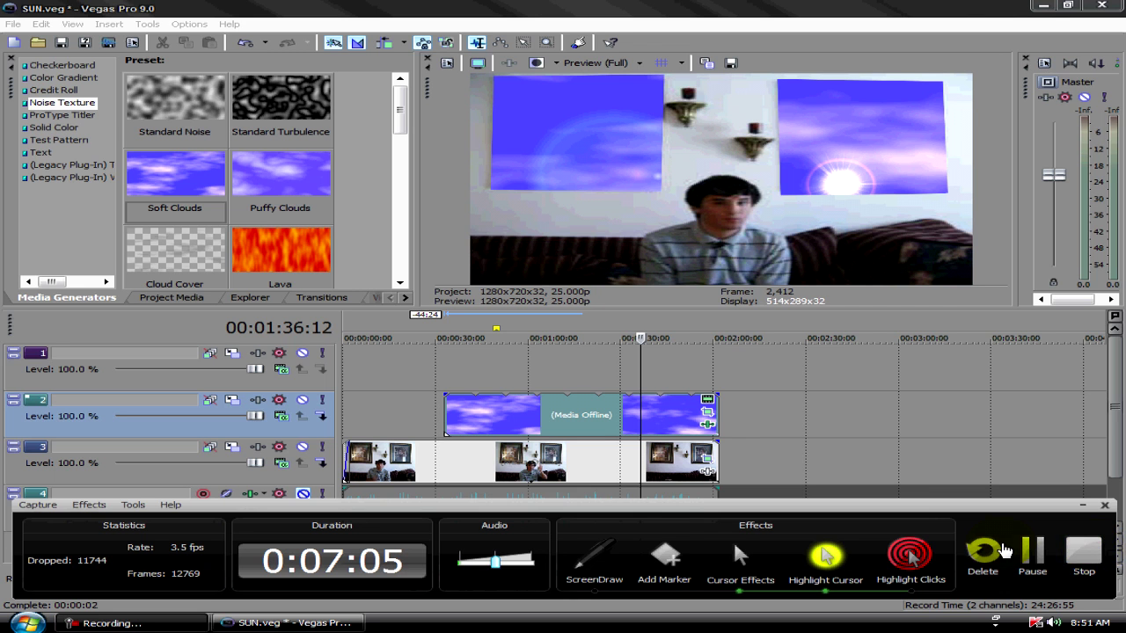